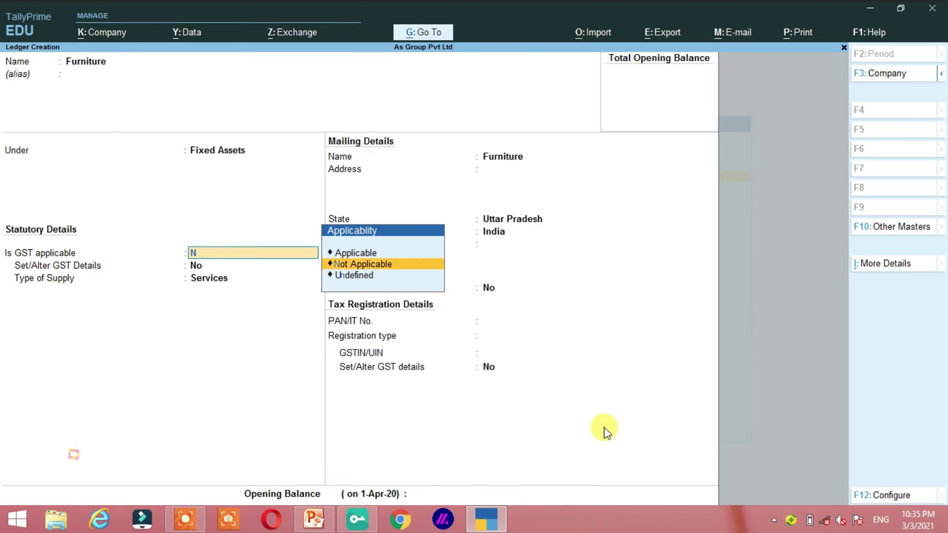
# Step: Set GST to Not Applicable for the Furniture ledger and save it
pyautogui.press('Return')
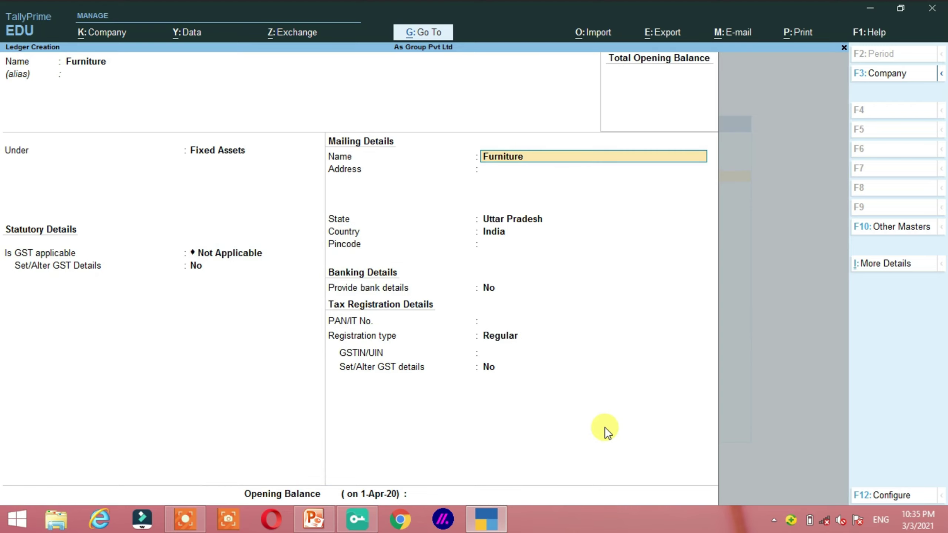
pyautogui.hotkey('ctrl', 'a')
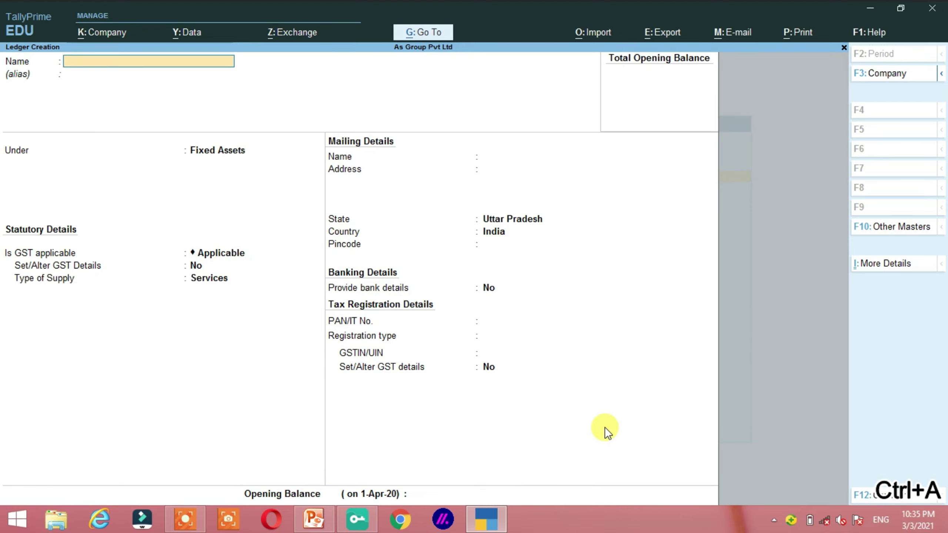
# Step: Check the ledger list in PowerPoint and, back in TallyPrime, name the new ledger Salary under the Indirect Expenses group
pyautogui.hotkey('alt', 'Tab')
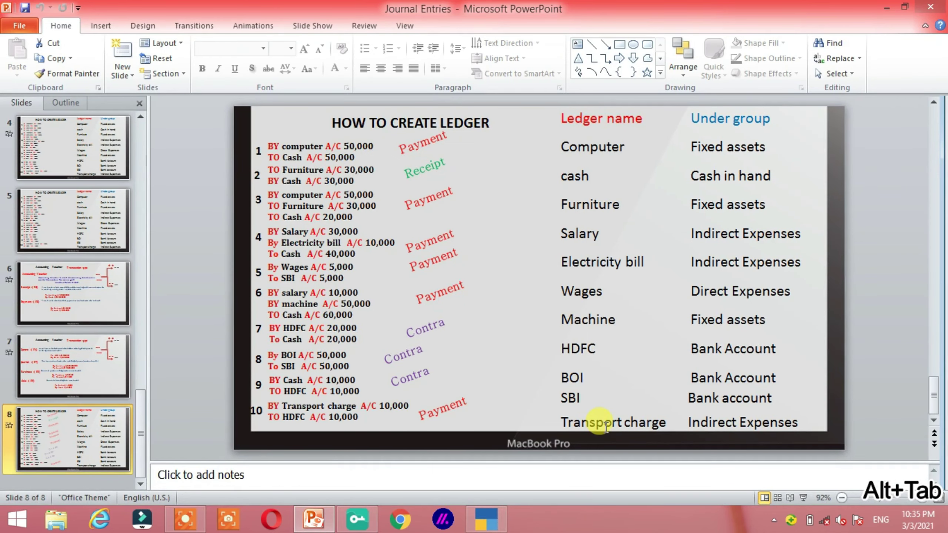
pyautogui.hotkey('alt', 'Tab')
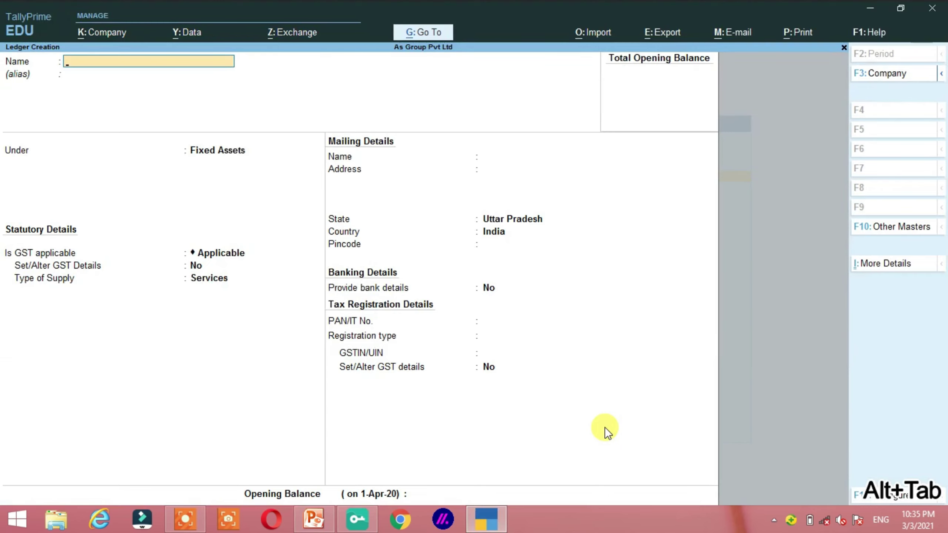
pyautogui.write('Salary')
pyautogui.press('Return')
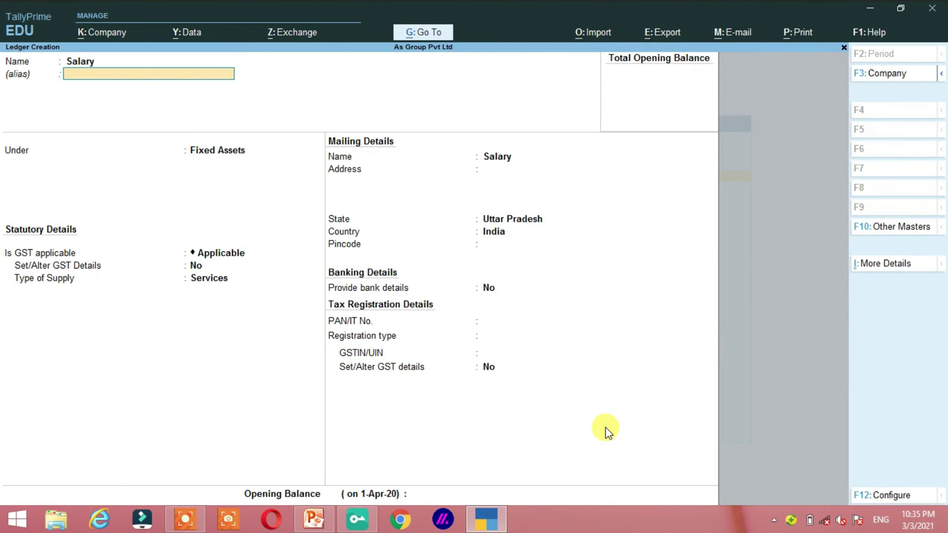
pyautogui.press('Return')
pyautogui.write('i')
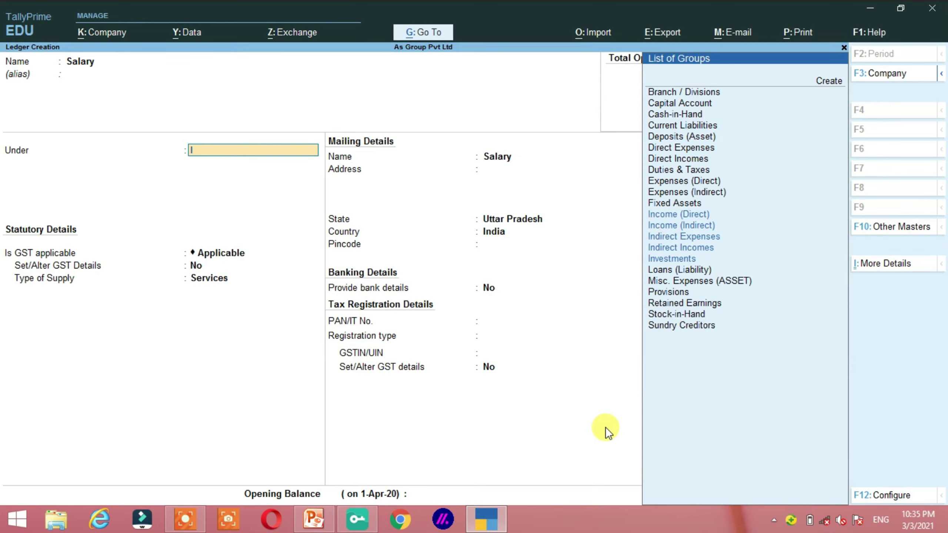
pyautogui.press('Down')
pyautogui.press('Down')
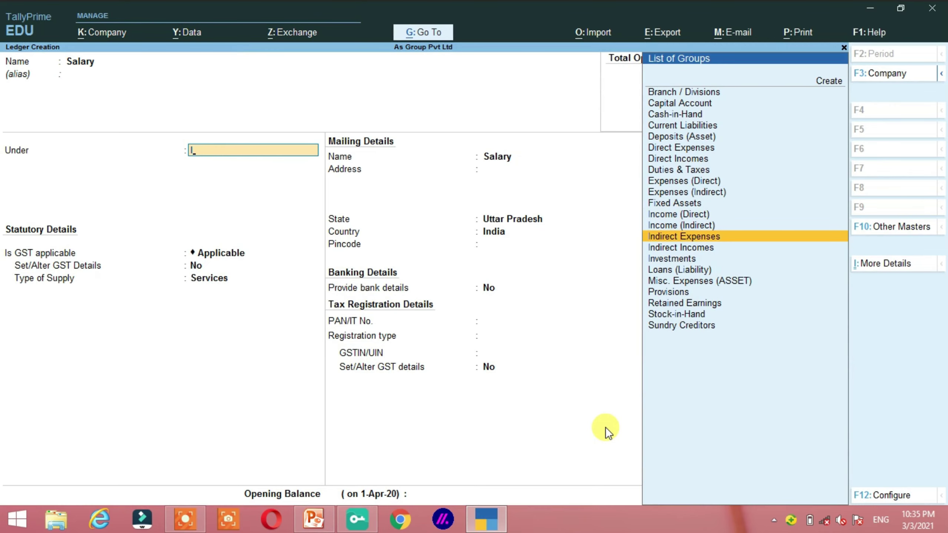
pyautogui.press('Return')
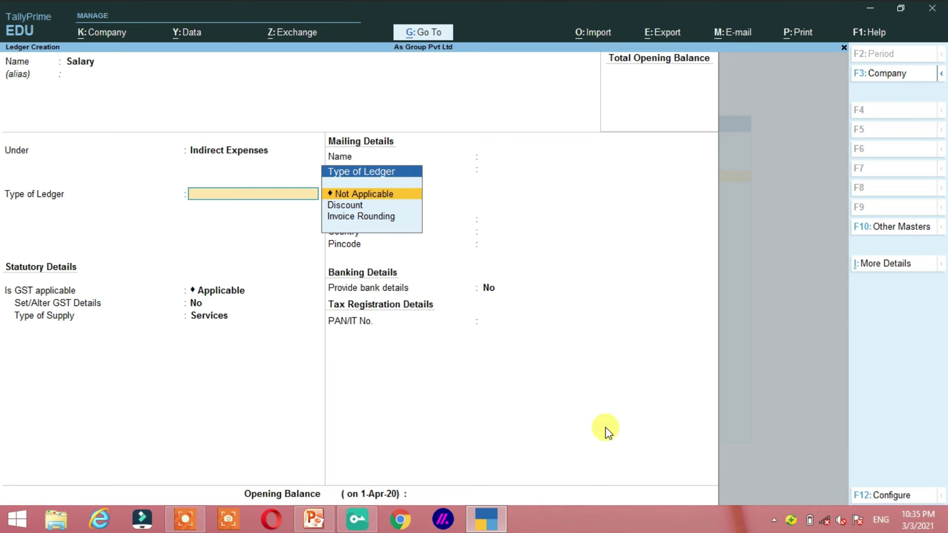
# Step: Set the Salary ledger's type, GST applicability and assessable value inclusion to Not Applicable, and save it without an opening balance
pyautogui.press('Return')
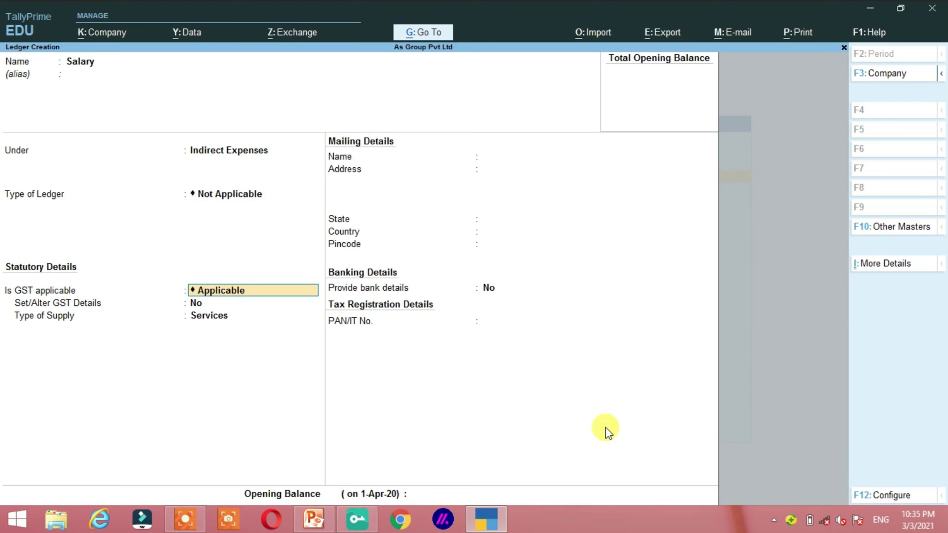
pyautogui.write('N')
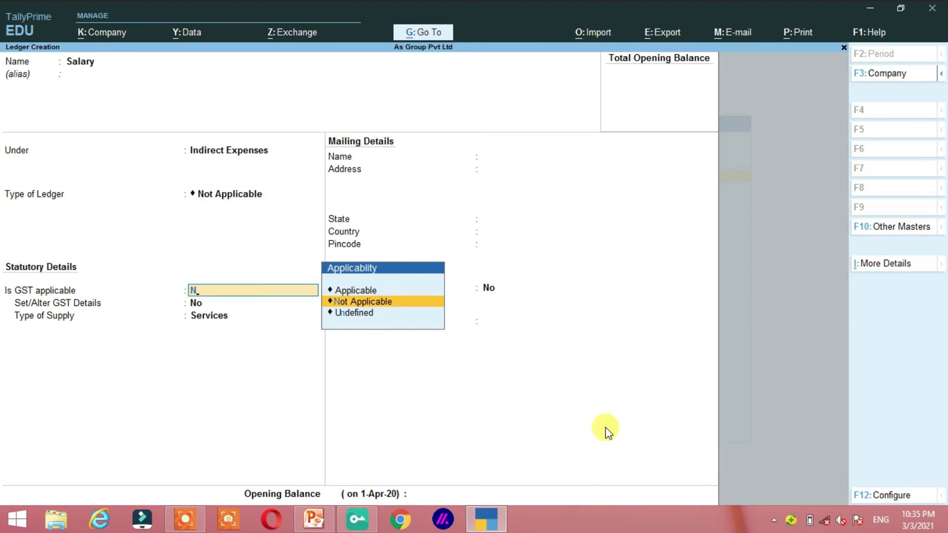
pyautogui.press('Return')
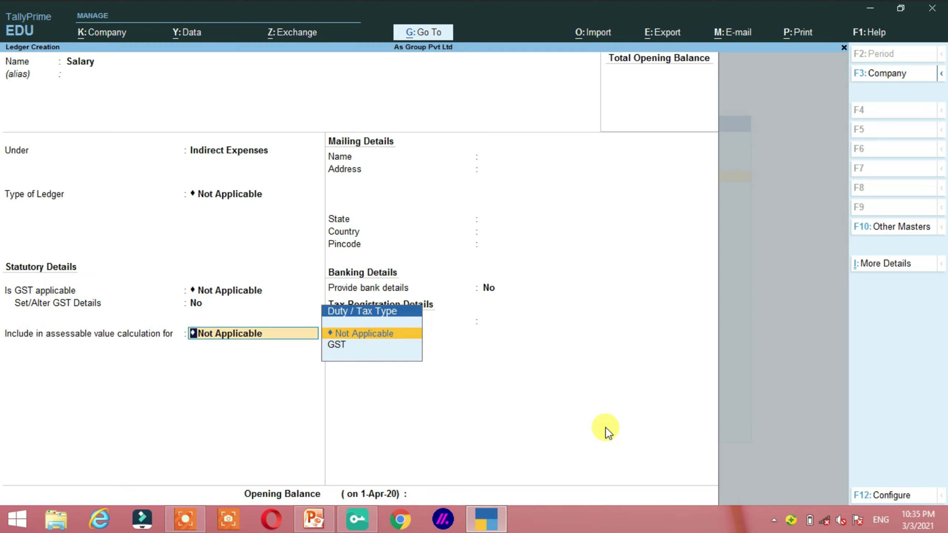
pyautogui.press('Return')
pyautogui.press('Return')
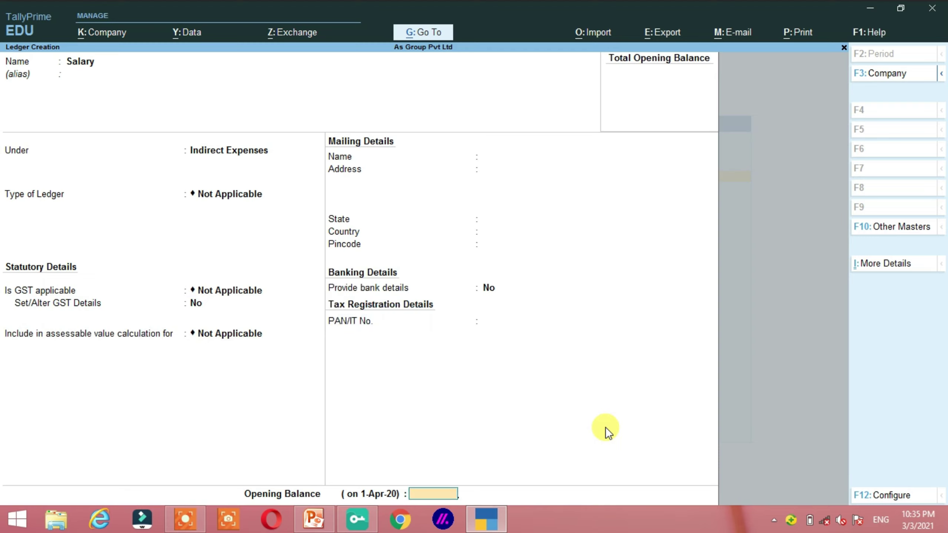
pyautogui.press('Return')
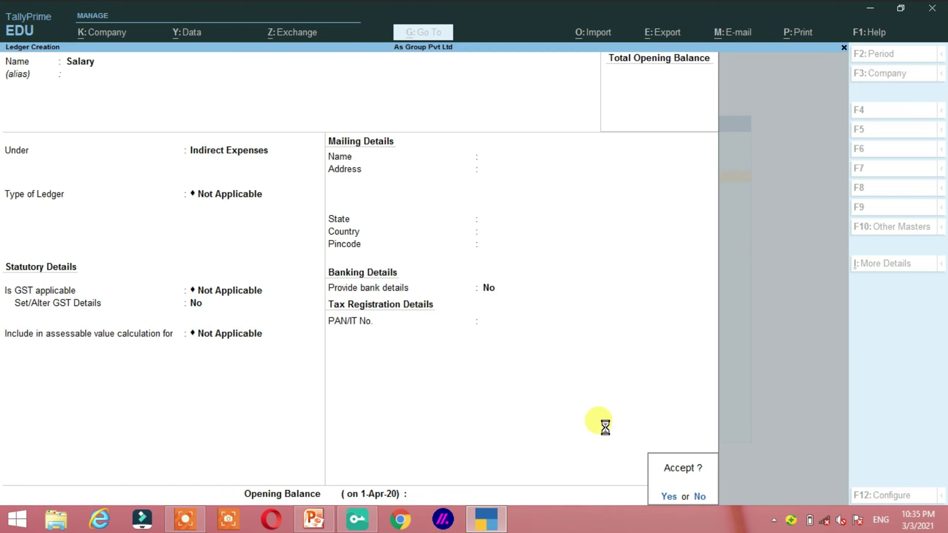
pyautogui.press('Return')
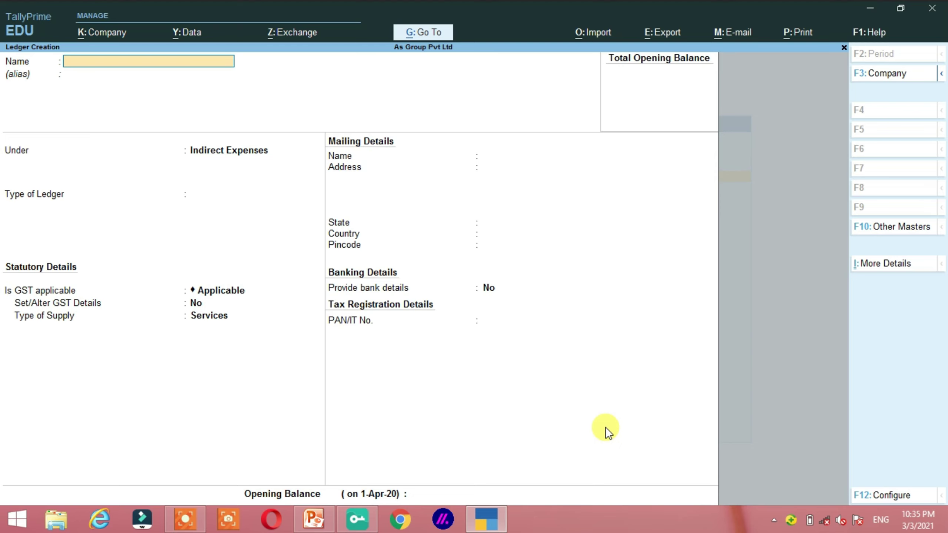
# Step: Check the ledger list in PowerPoint and, back in TallyPrime, name the new ledger Electricity Bill under Indirect Expenses
pyautogui.hotkey('alt', 'Tab')
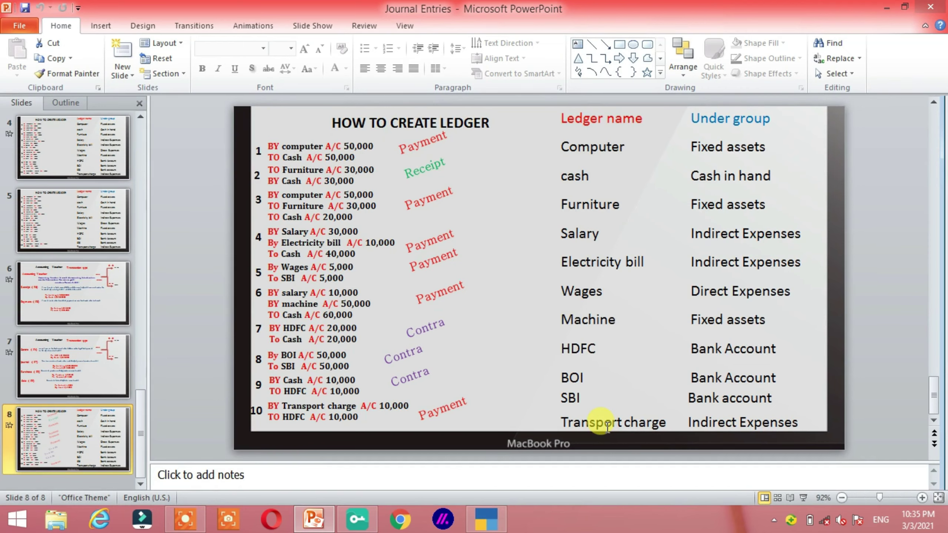
pyautogui.hotkey('alt', 'Tab')
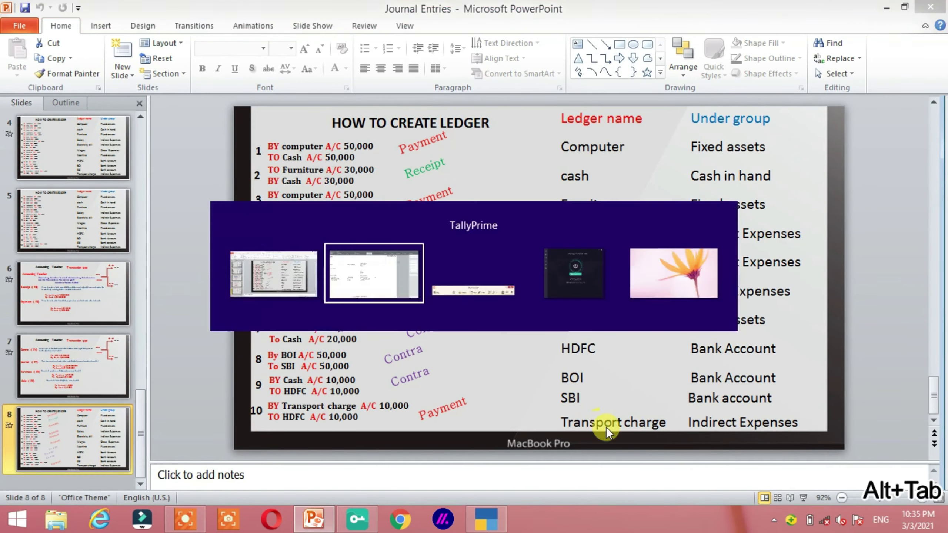
pyautogui.write('Electricity Bill')
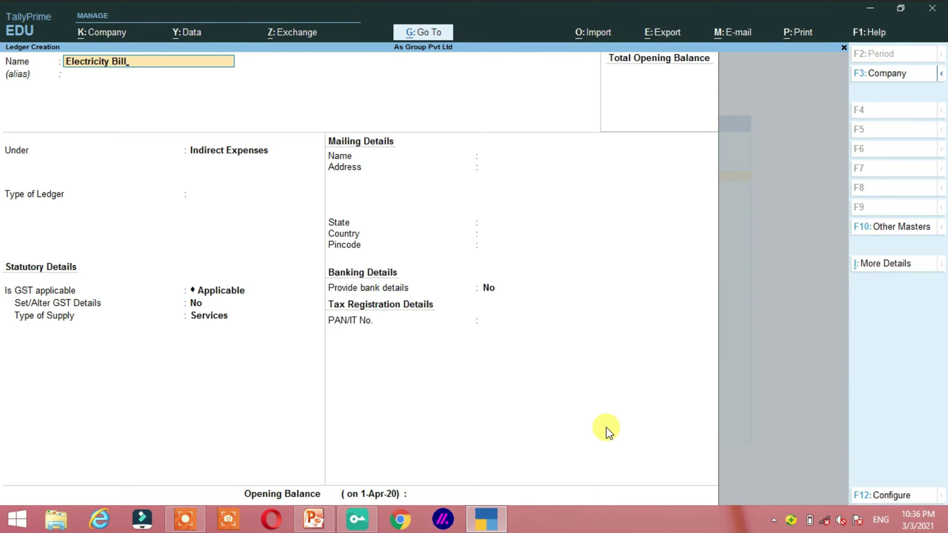
pyautogui.press('Return')
pyautogui.press('Return')
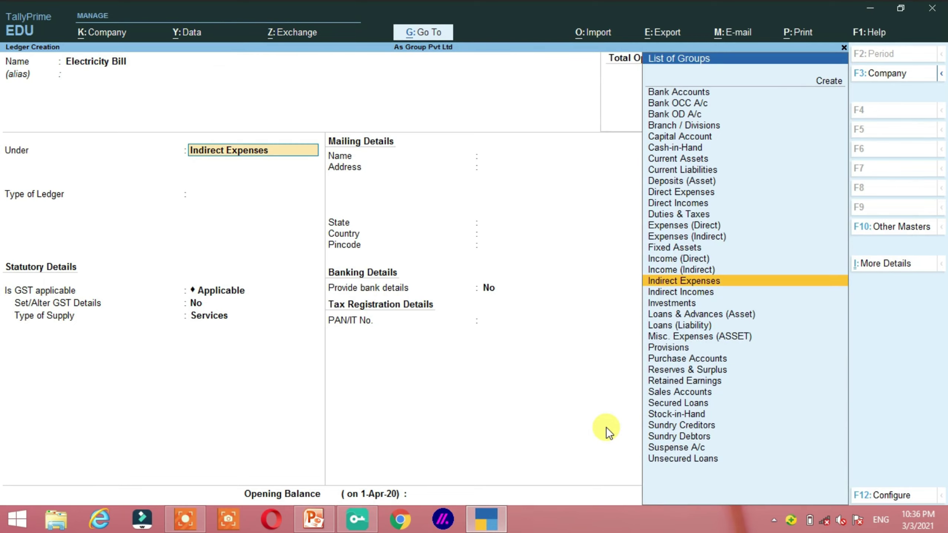
pyautogui.press('Return')
# Step: Set the Electricity Bill ledger's type, GST applicability and assessable value inclusion to Not Applicable, and save the ledger
pyautogui.press('Return')
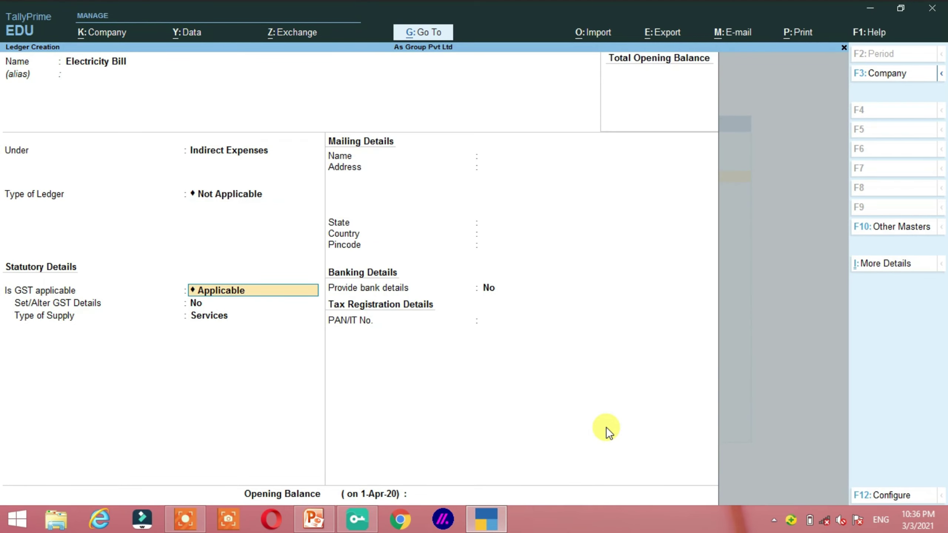
pyautogui.write('N')
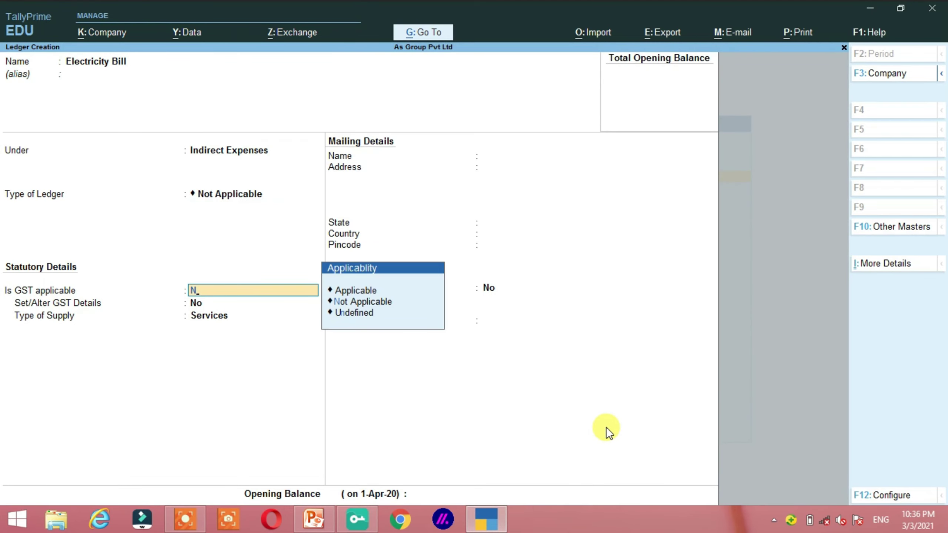
pyautogui.press('Down')
pyautogui.press('Up')
pyautogui.press('Return')
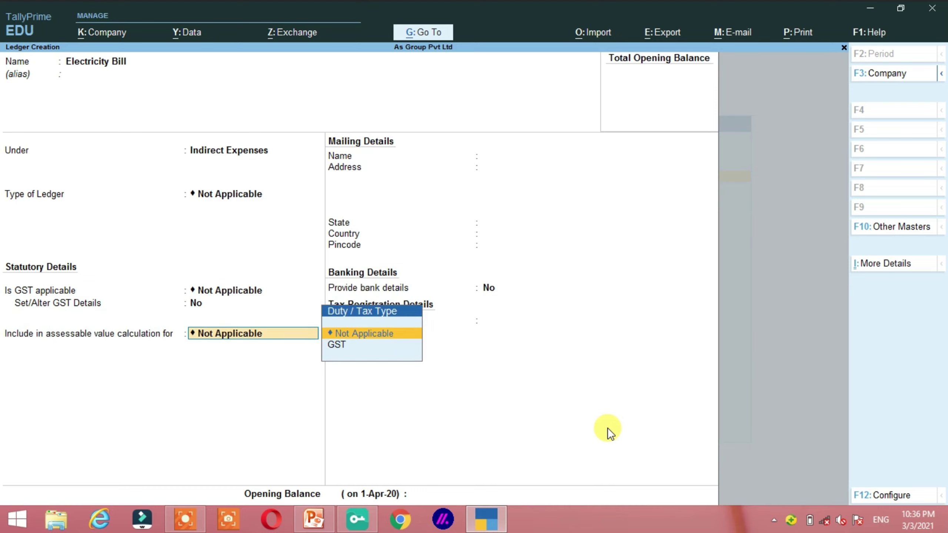
pyautogui.press('Return')
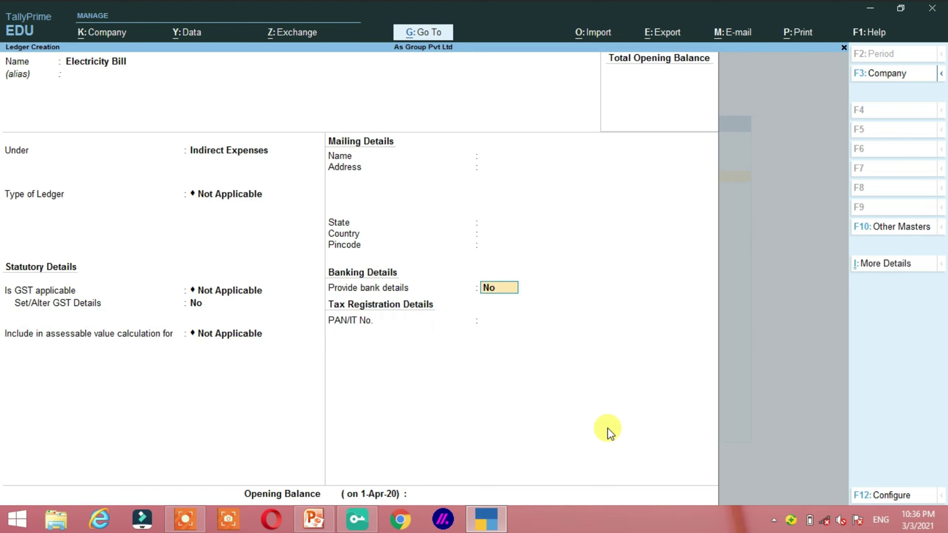
pyautogui.hotkey('ctrl', 'a')
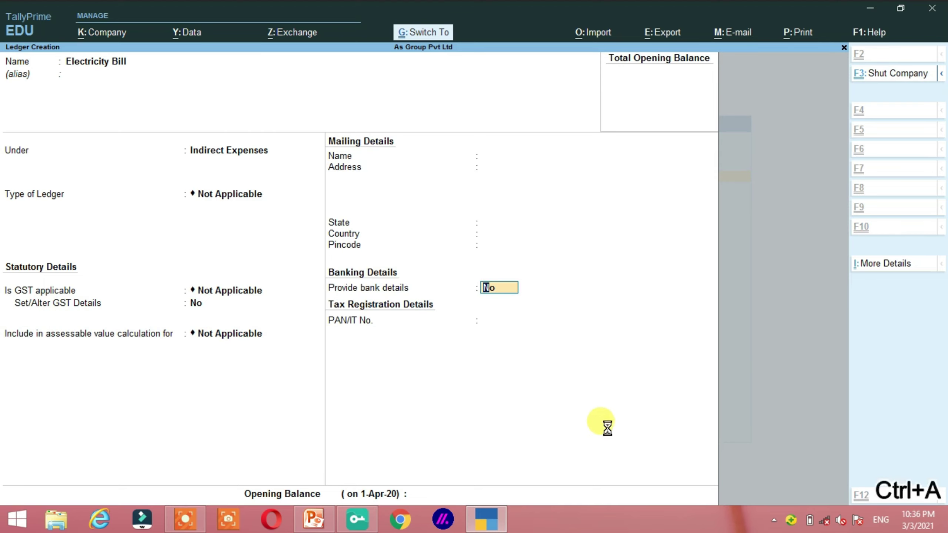
# Step: Check the ledger list in PowerPoint and, back in TallyPrime, name the new ledger Wages under the Direct Expenses group
pyautogui.hotkey('alt', 'Tab')
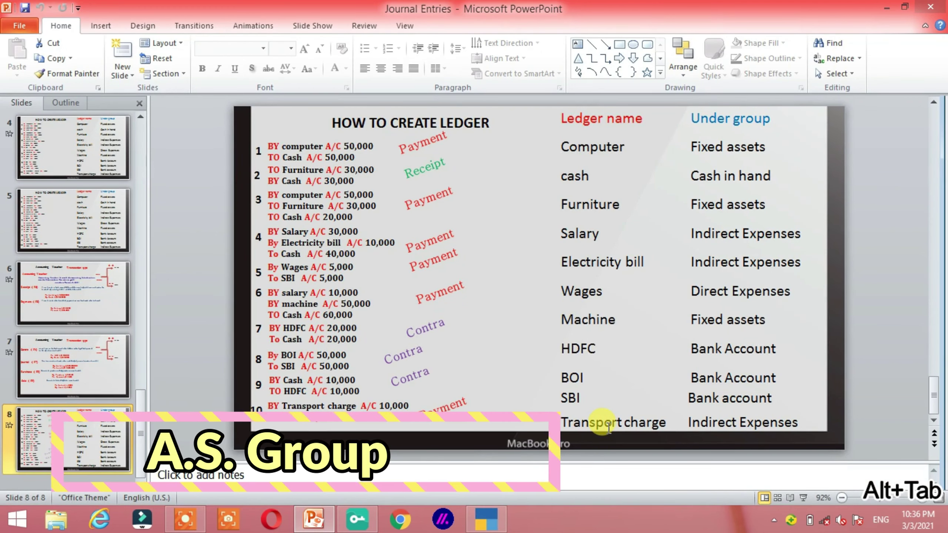
pyautogui.hotkey('alt', 'Tab')
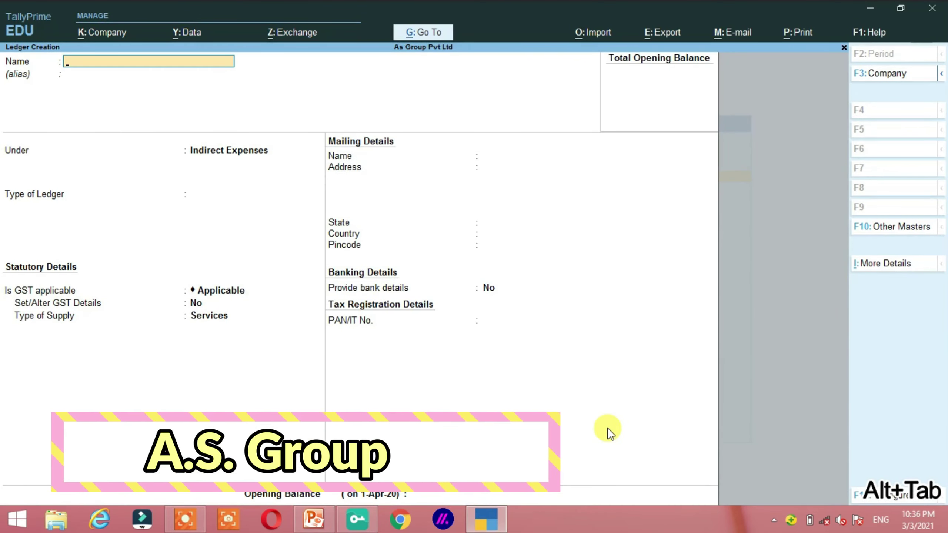
pyautogui.write('Wages')
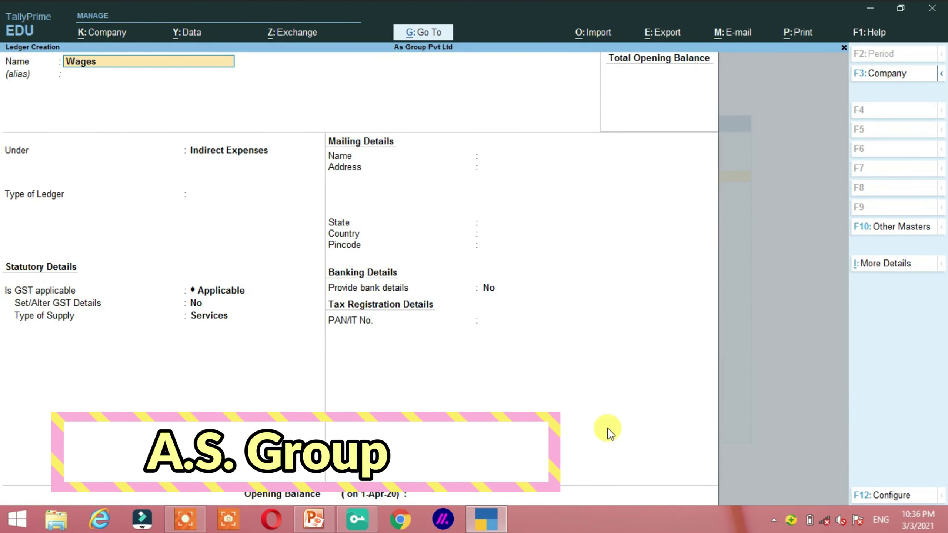
pyautogui.press('Return')
pyautogui.press('Return')
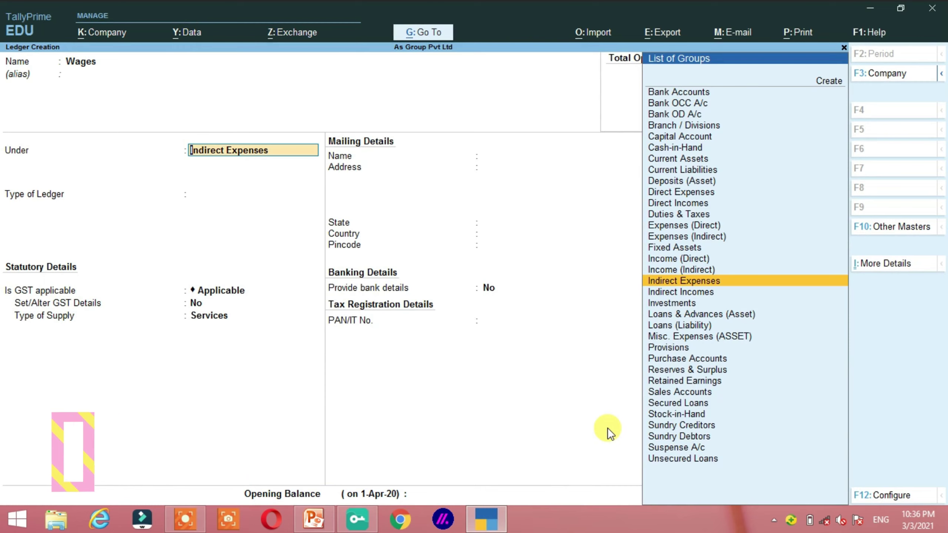
pyautogui.write('D')
pyautogui.press('Down')
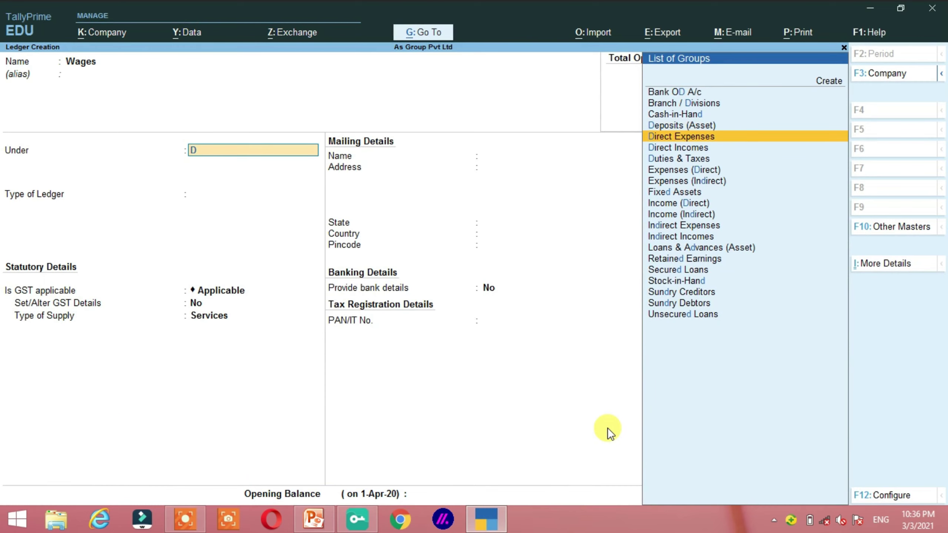
pyautogui.press('Return')
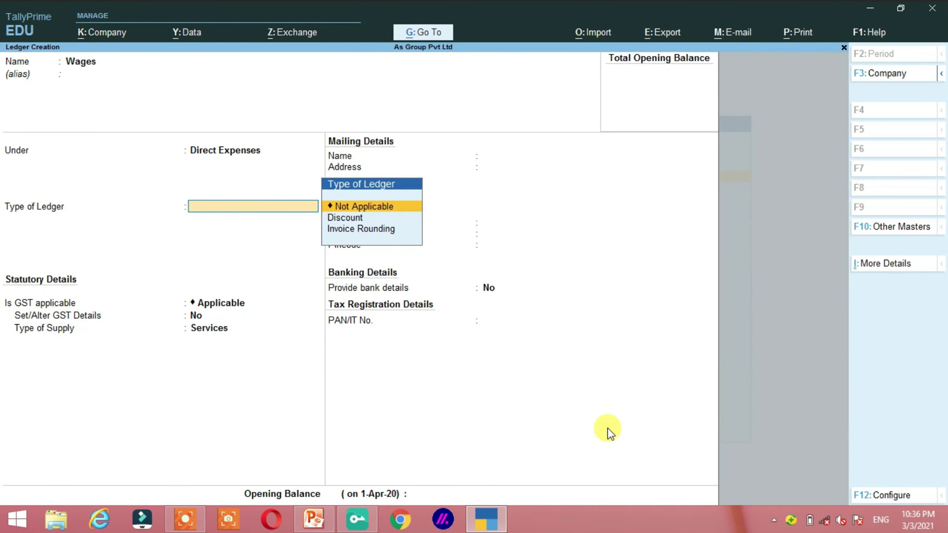
# Step: Set the Wages ledger's type, GST applicability and assessable value inclusion to Not Applicable, and save the ledger
pyautogui.press('Return')
pyautogui.write('N')
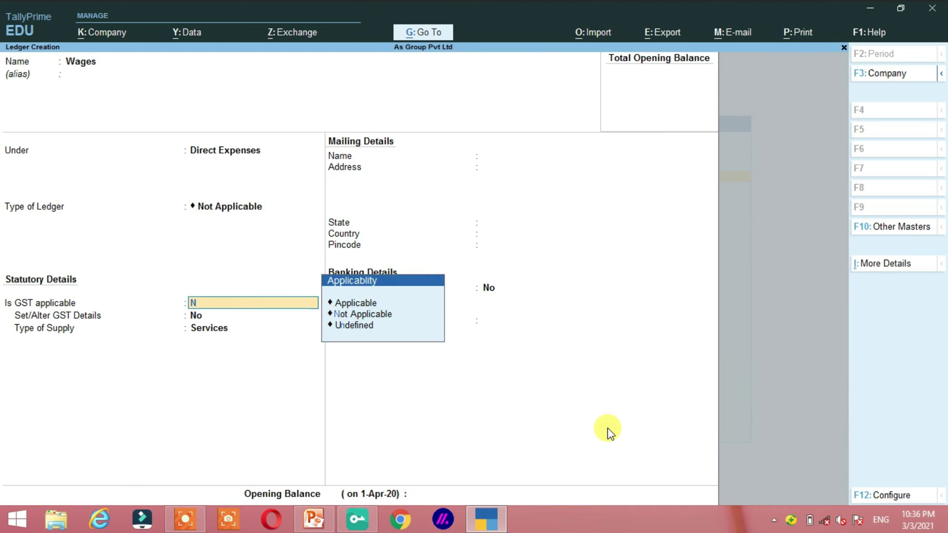
pyautogui.press('Return')
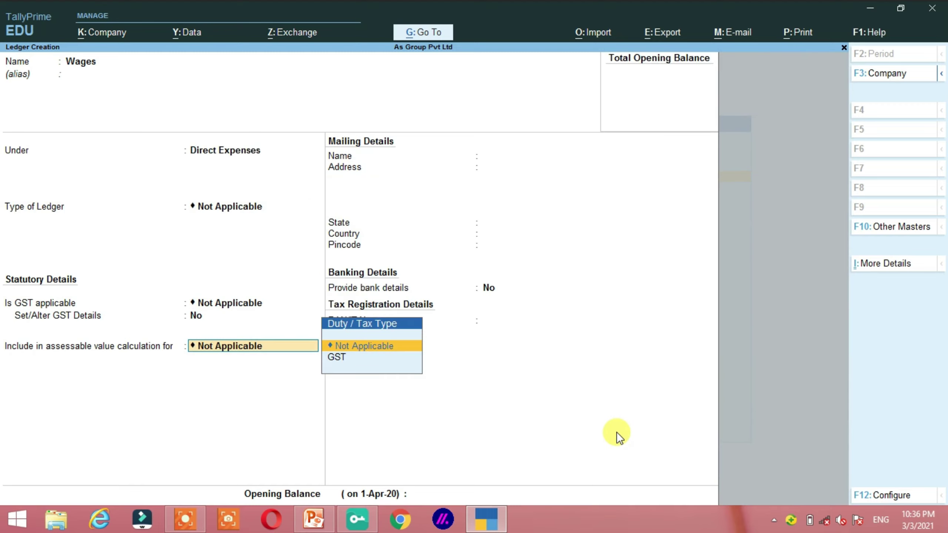
pyautogui.press('Return')
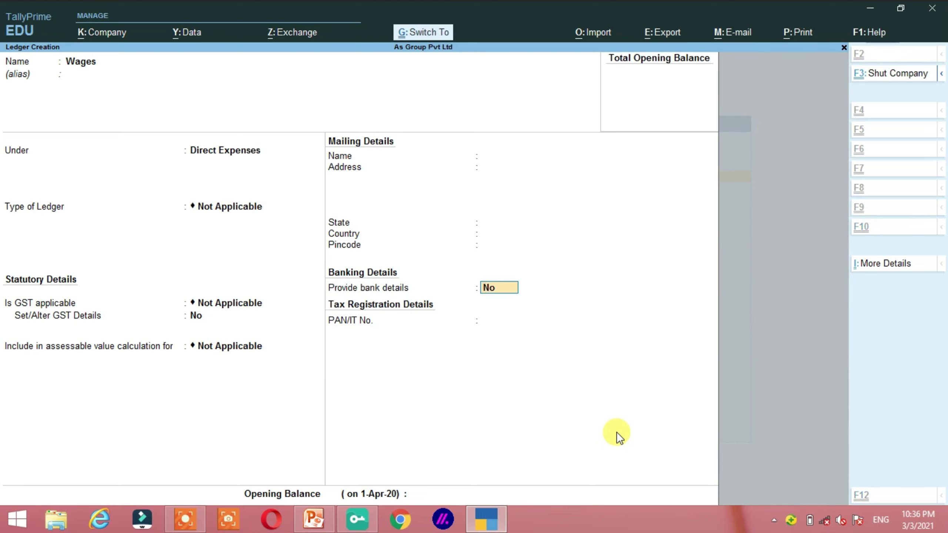
pyautogui.hotkey('ctrl', 'a')
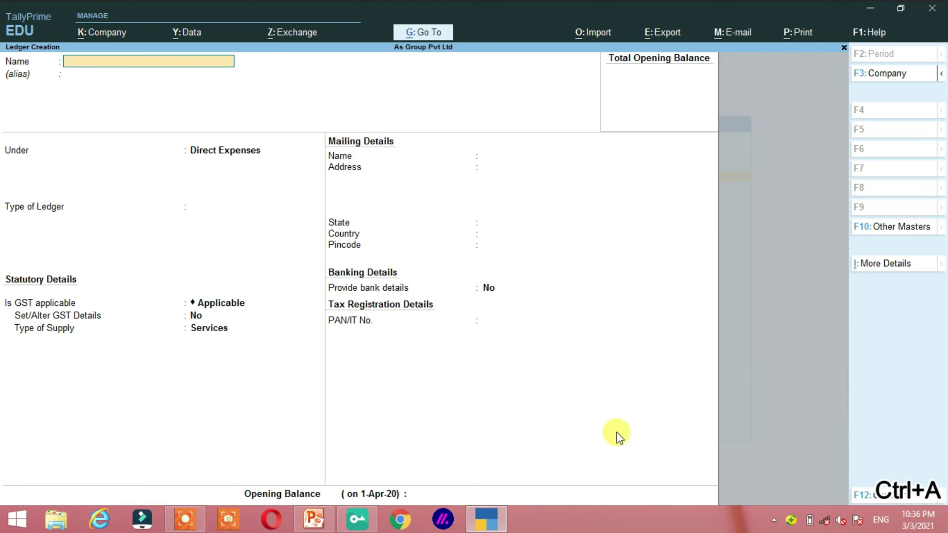
# Step: Check the ledger list in PowerPoint and, back in TallyPrime, name the new ledger Machine under the Fixed Assets group
pyautogui.hotkey('alt', 'Tab')
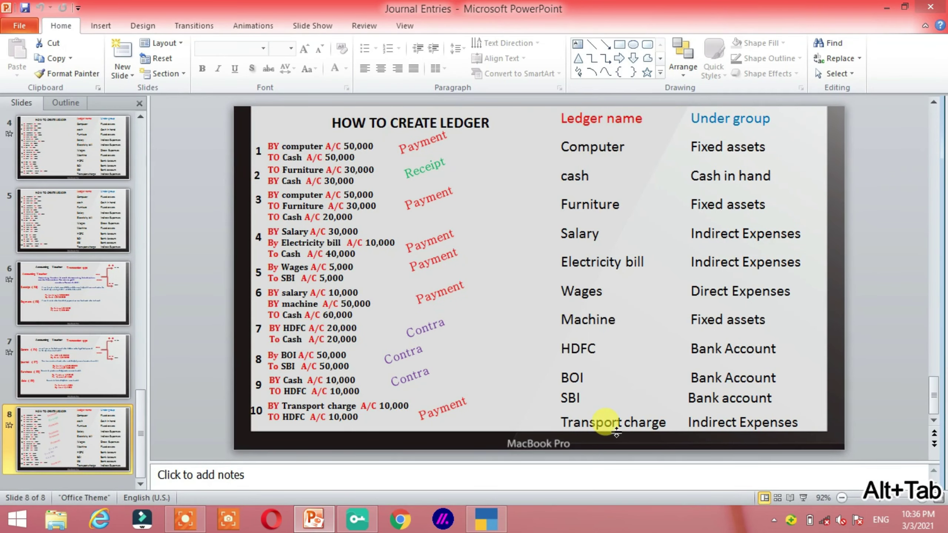
pyautogui.hotkey('alt', 'Tab')
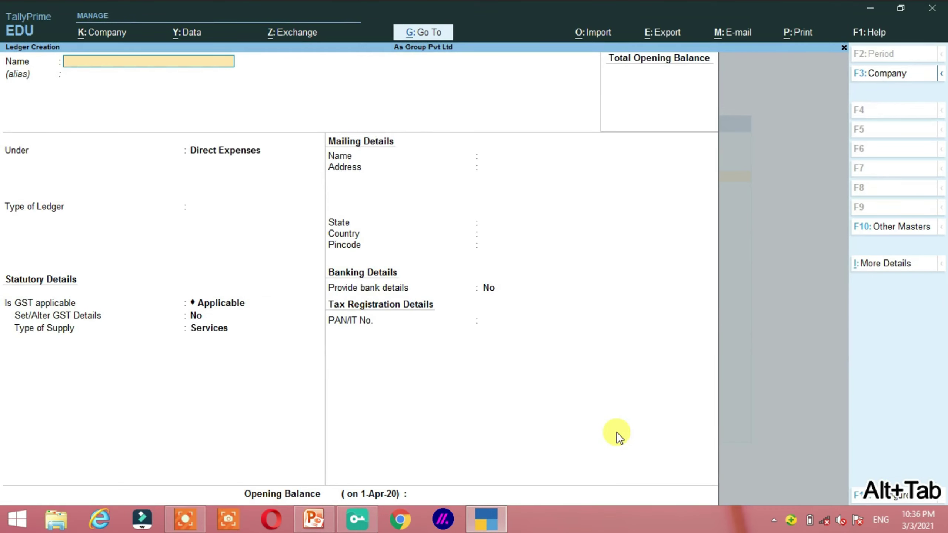
pyautogui.write('Machine')
pyautogui.press('Return')
pyautogui.press('Return')
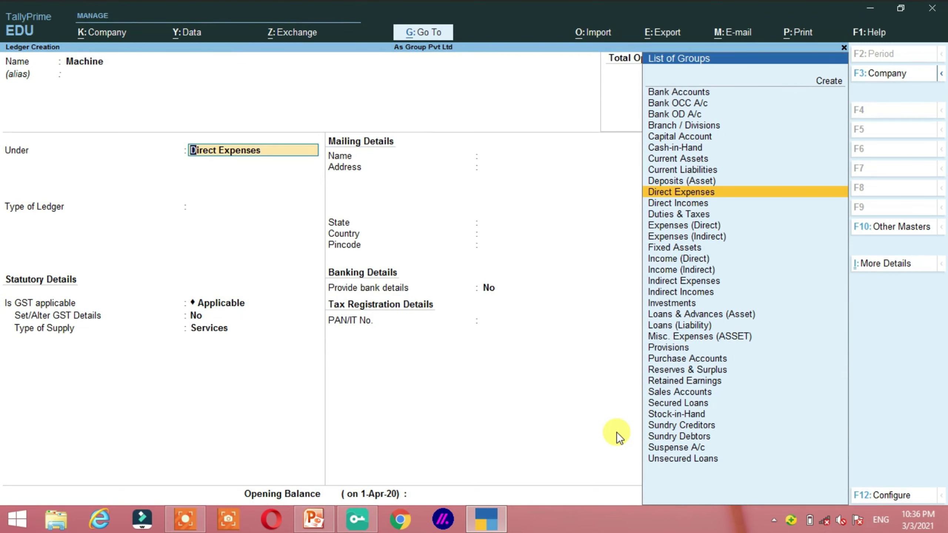
pyautogui.write('F')
pyautogui.press('Return')
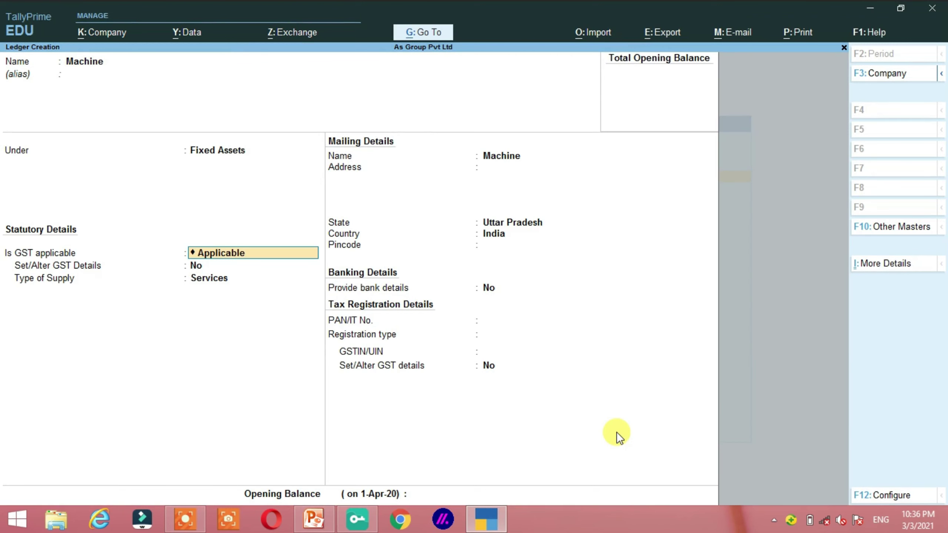
# Step: Set GST applicability of the Machine ledger to Not Applicable and save the ledger
pyautogui.write('Not')
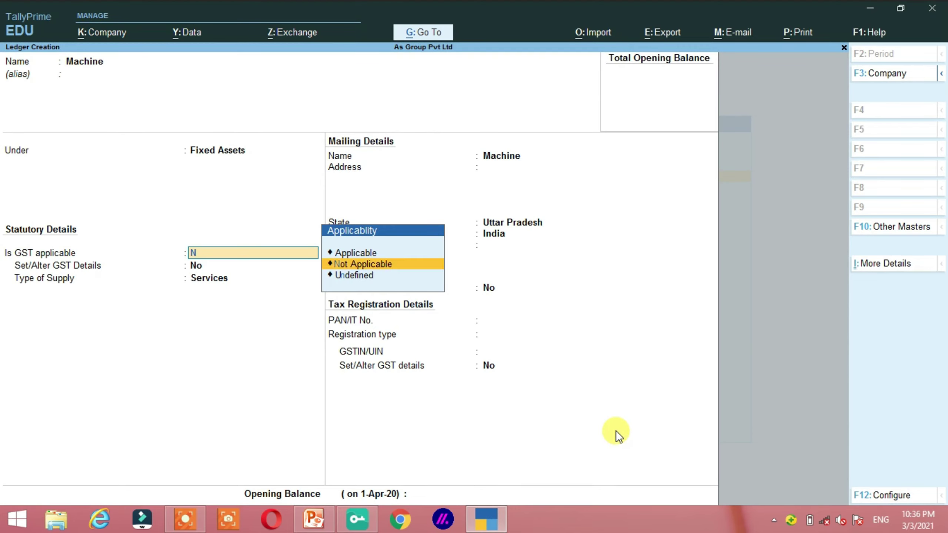
pyautogui.press('Return')
pyautogui.press('ctrl')
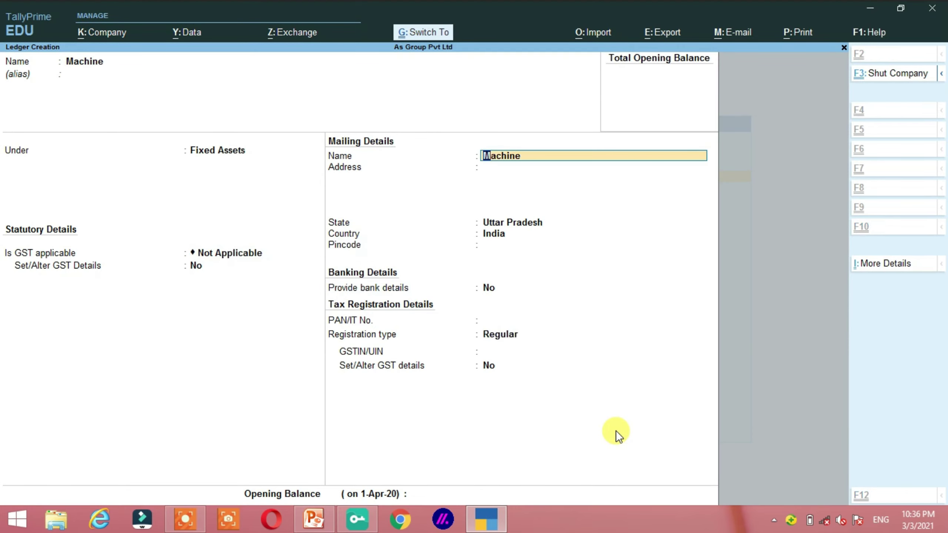
pyautogui.hotkey('ctrl', 'a')
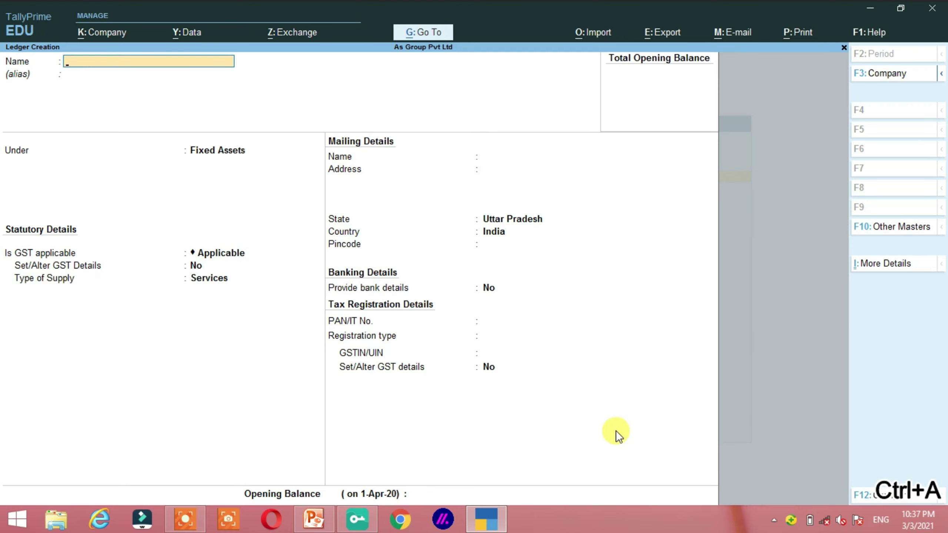
# Step: Check the ledger list in PowerPoint and, back in TallyPrime, name the new ledger Hdfc under the Bank Accounts group
pyautogui.hotkey('alt', 'Tab')
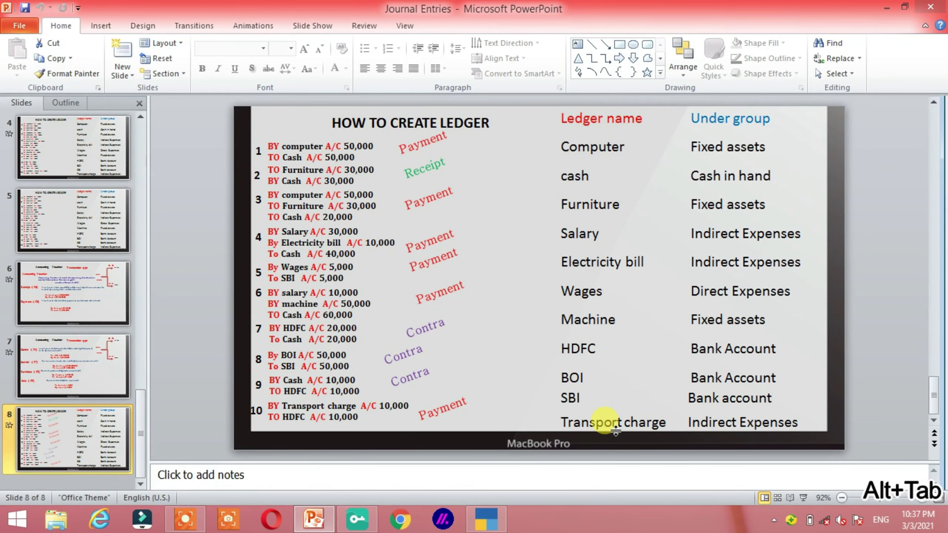
pyautogui.hotkey('alt', 'Tab')
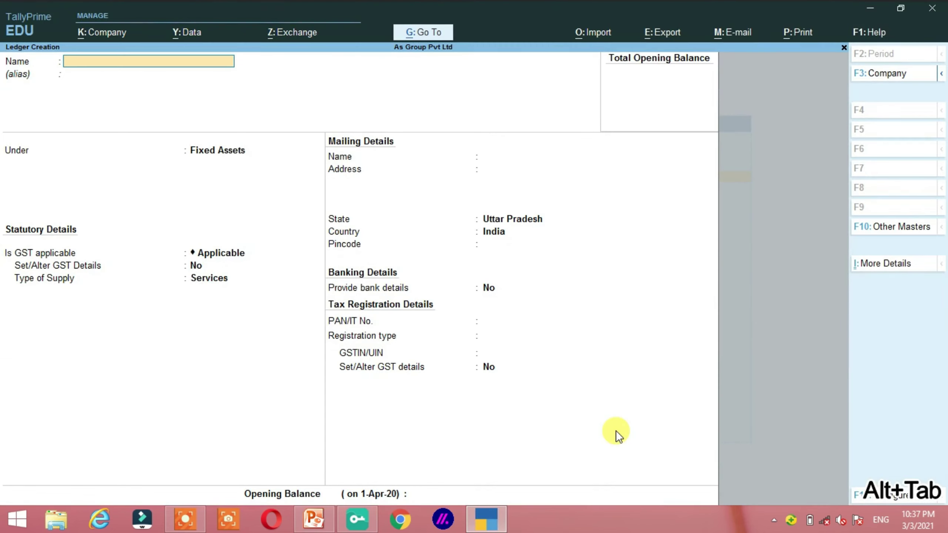
pyautogui.write('Hdfc')
pyautogui.press('Return')
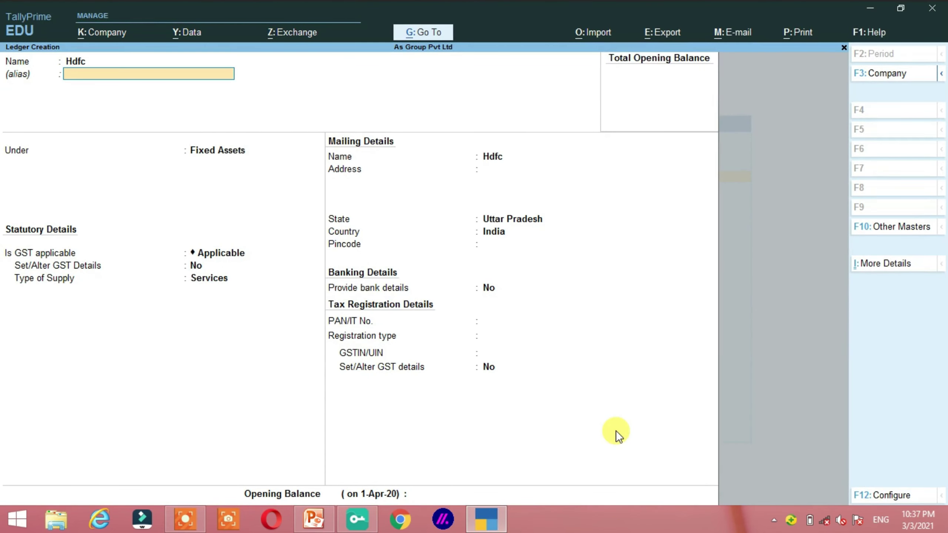
pyautogui.press('Return')
pyautogui.write('B')
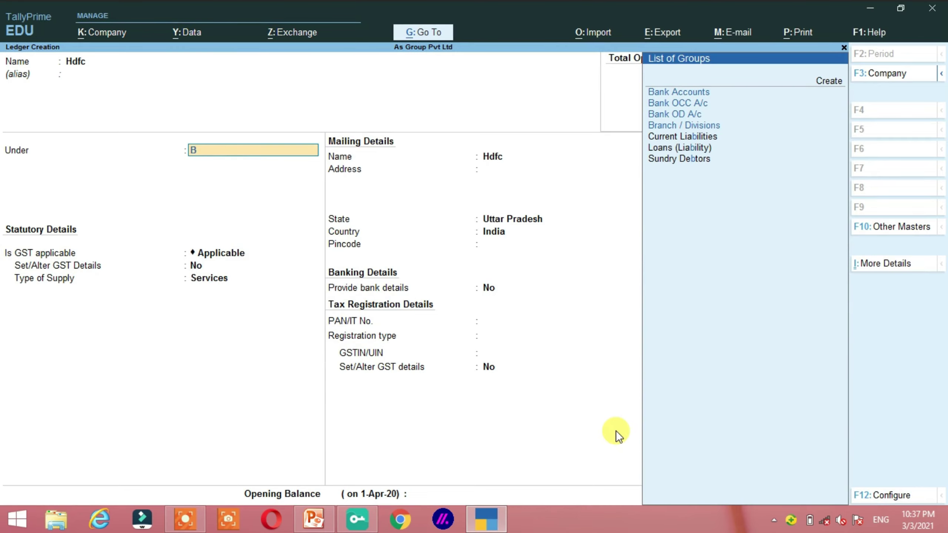
pyautogui.press('Return')
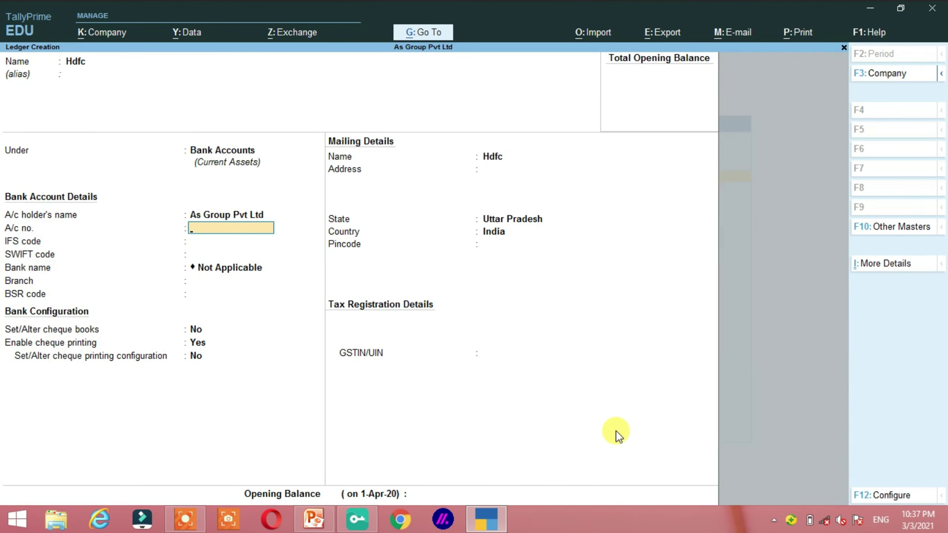
# Step: Leave the Hdfc ledger's bank account details at their defaults and save the ledger
pyautogui.press('Return')
pyautogui.press('Return')
pyautogui.press('Return')
pyautogui.press('Return')
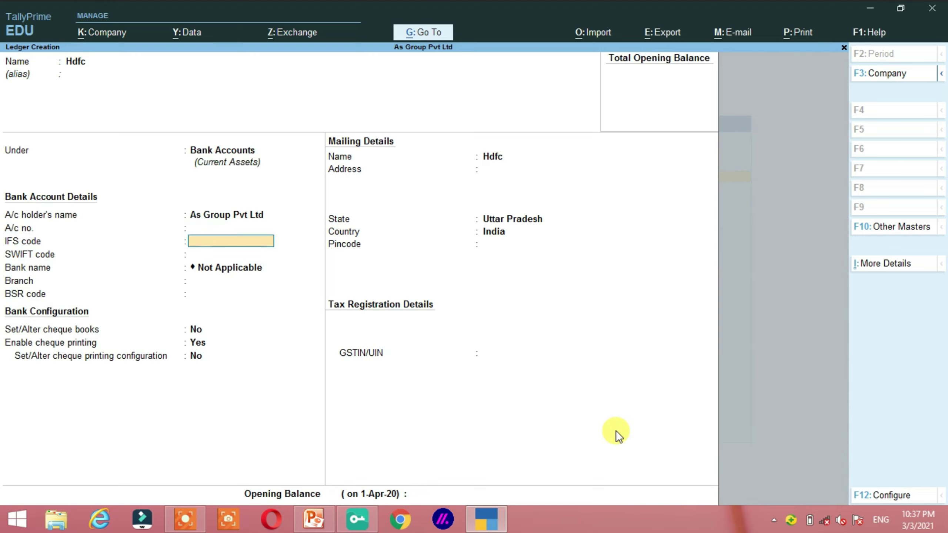
pyautogui.press('Return')
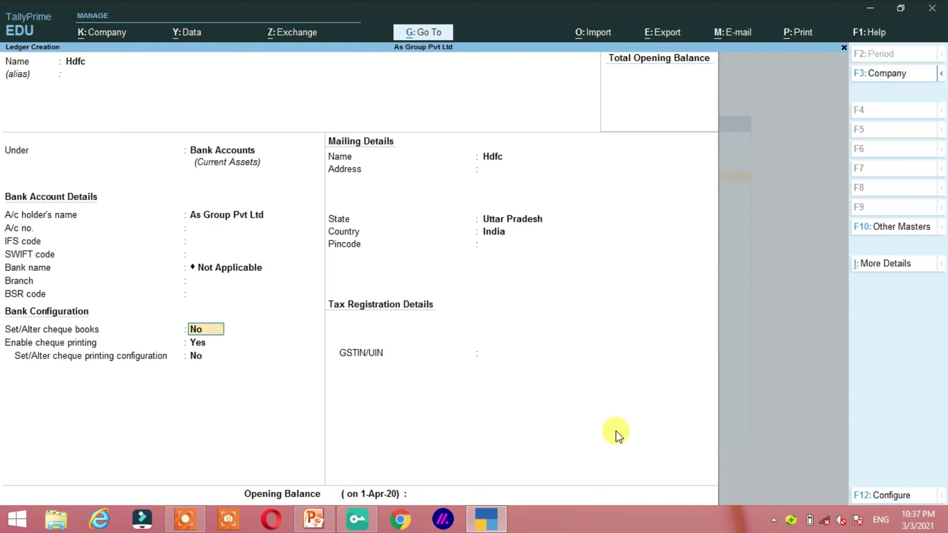
pyautogui.hotkey('ctrl', 'a')
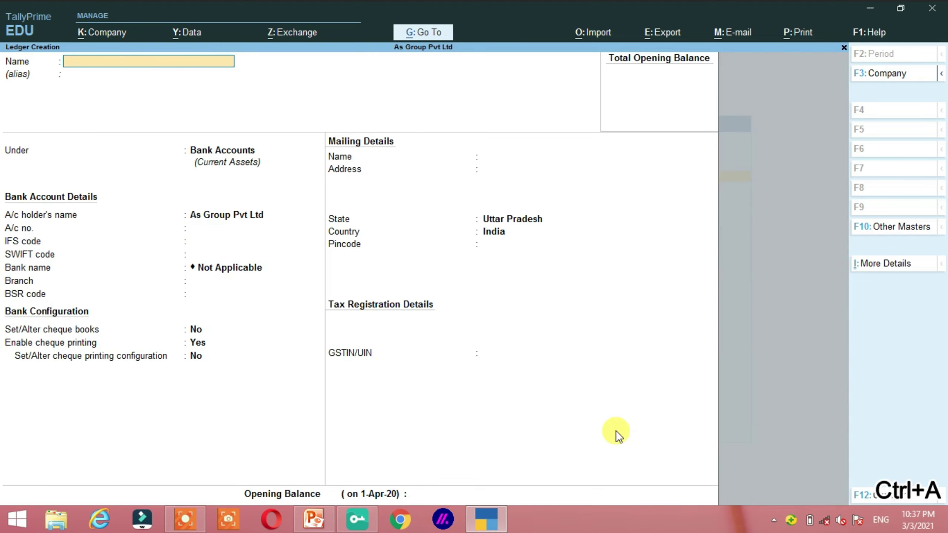
# Step: Create a ledger named Sbi under Bank Accounts with default bank details and save it
pyautogui.write('Sbi')
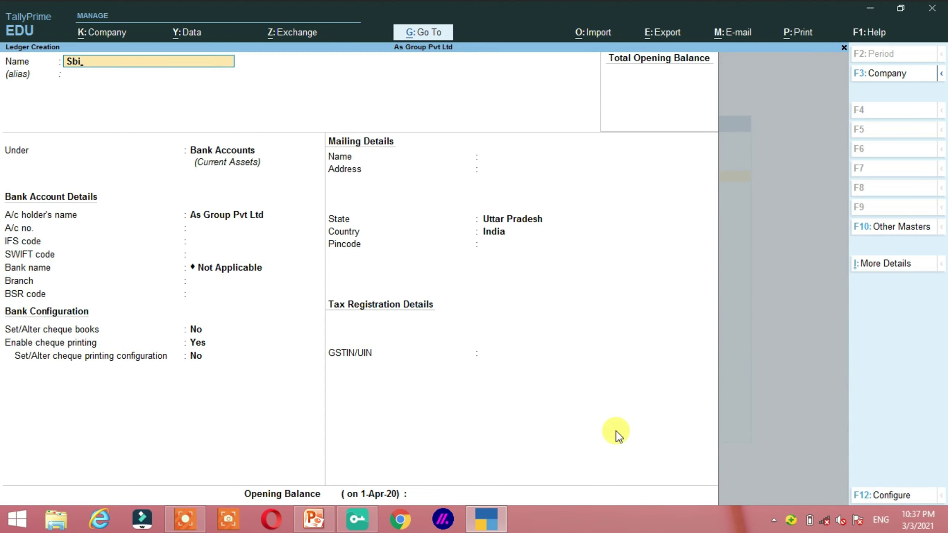
pyautogui.press('Return')
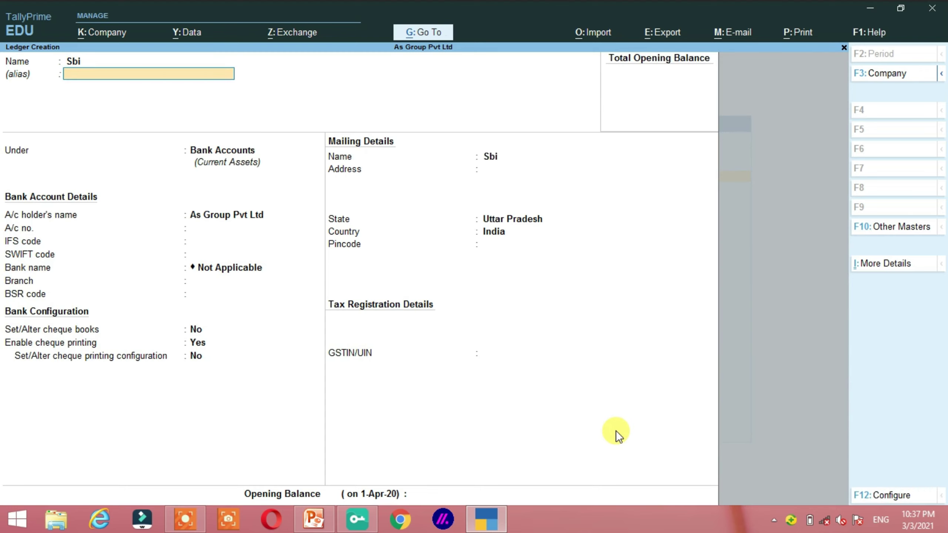
pyautogui.press('Return')
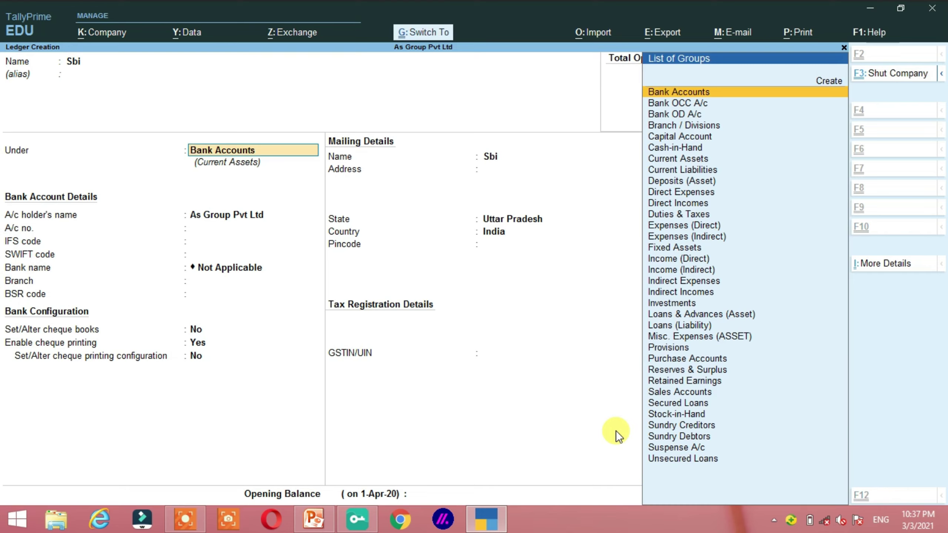
pyautogui.hotkey('ctrl', 'a')
# Step: Check the ledger list in PowerPoint and, back in TallyPrime, create and save a ledger named Boi under Bank Accounts
pyautogui.hotkey('alt', 'Tab')
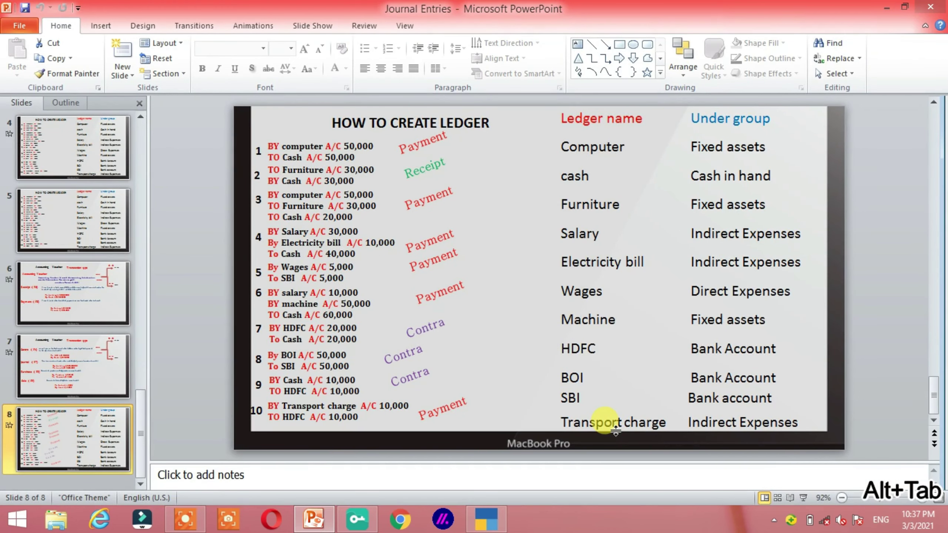
pyautogui.hotkey('alt', 'Tab')
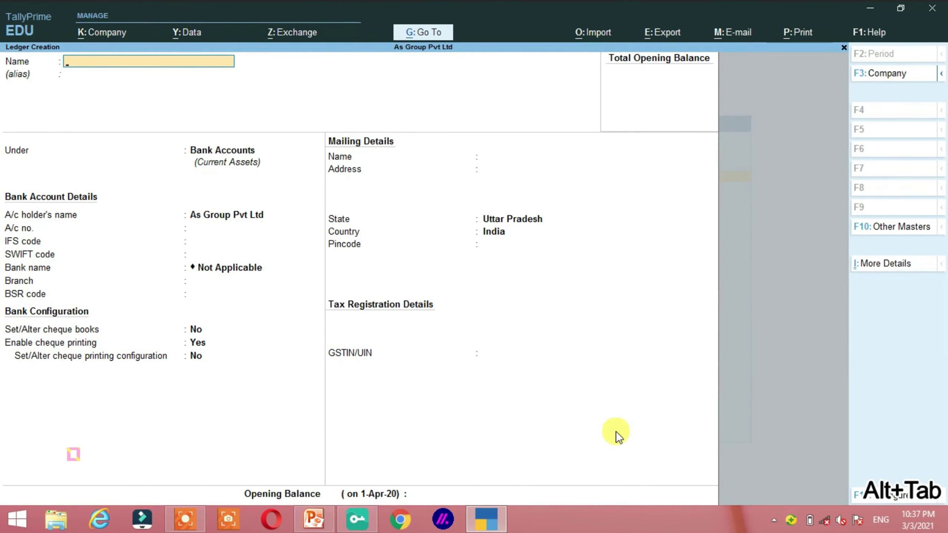
pyautogui.write('Boi')
pyautogui.press('Return')
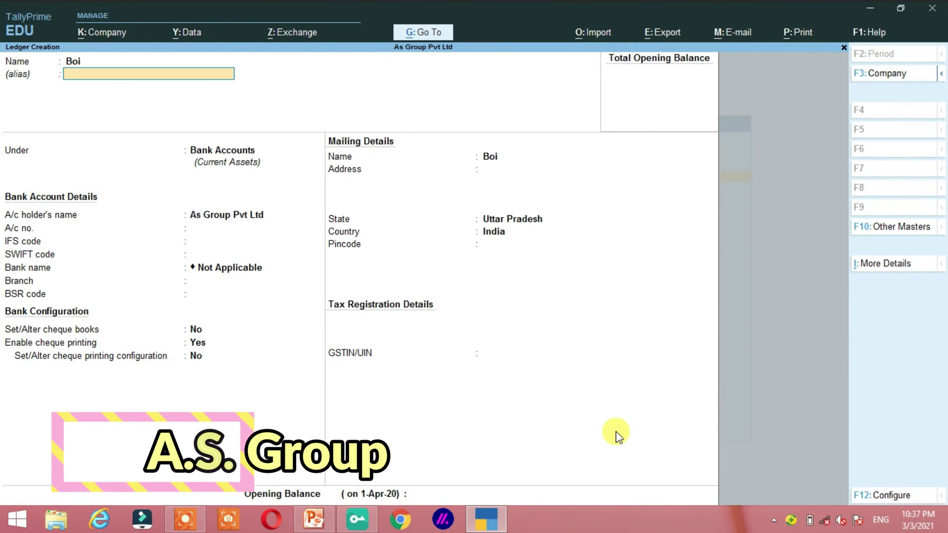
pyautogui.press('Return')
pyautogui.press('Return')
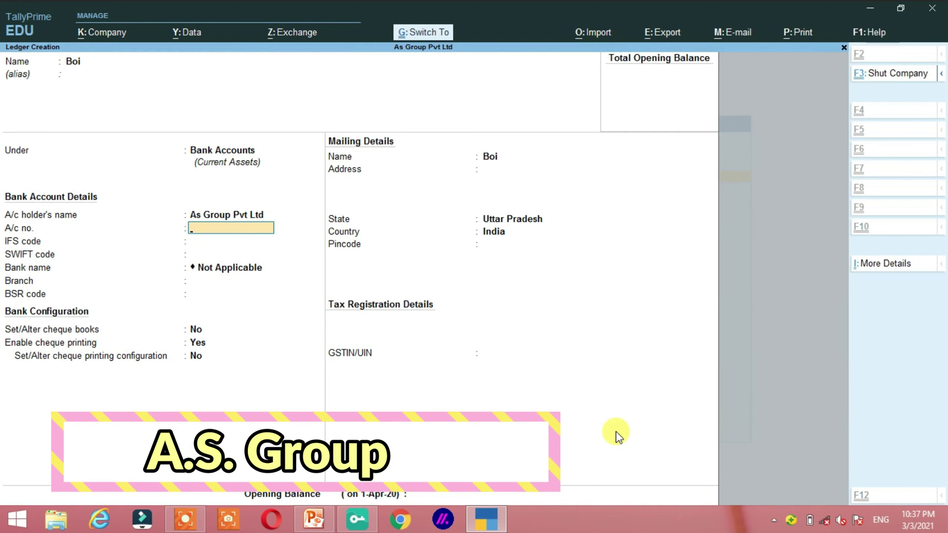
pyautogui.hotkey('ctrl', 'a')
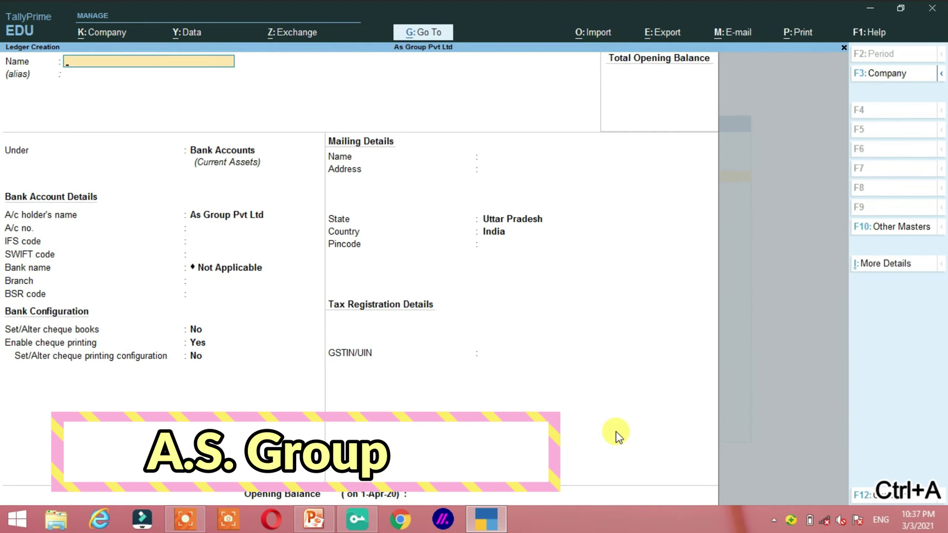
# Step: Name the new ledger Transport Charge and place it under the Indirect Expenses group
pyautogui.write('Tra')
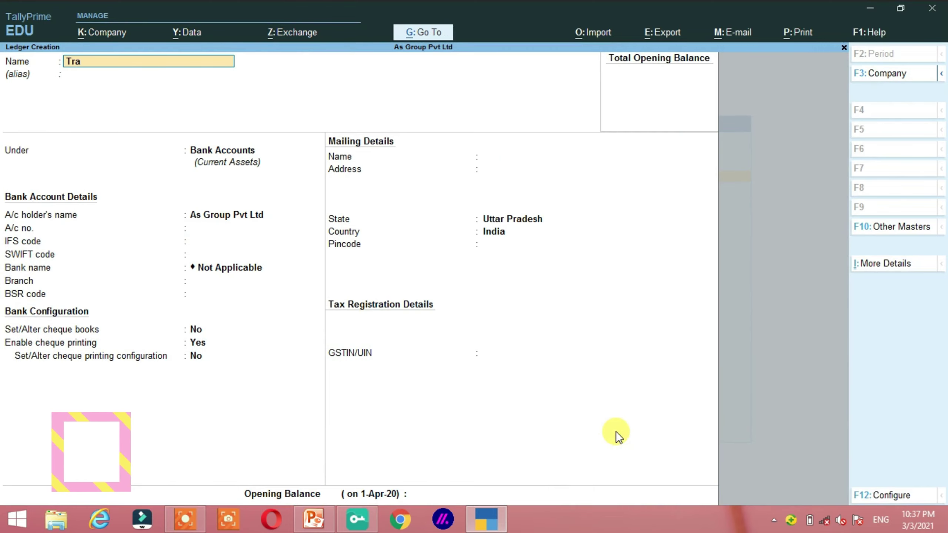
pyautogui.write('nsport')
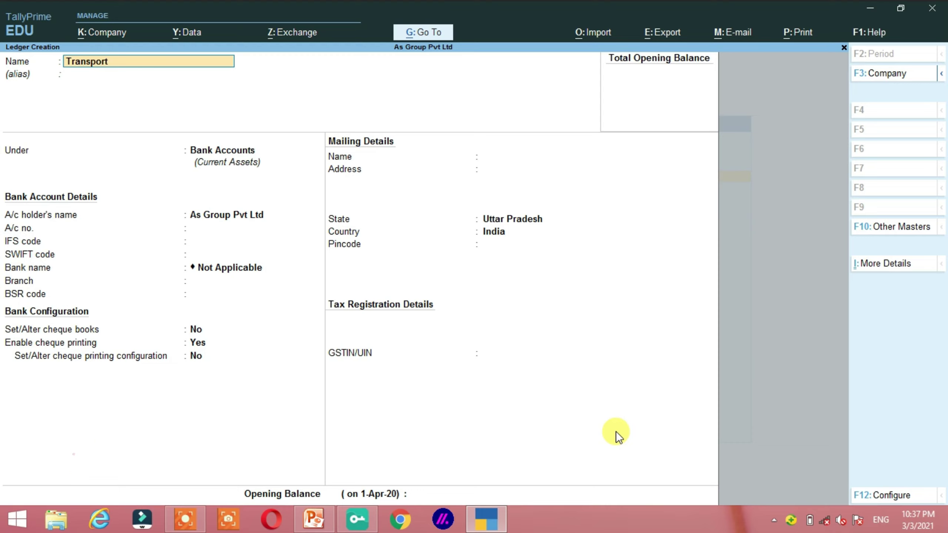
pyautogui.write(' Charge')
pyautogui.press('Return')
pyautogui.press('Return')
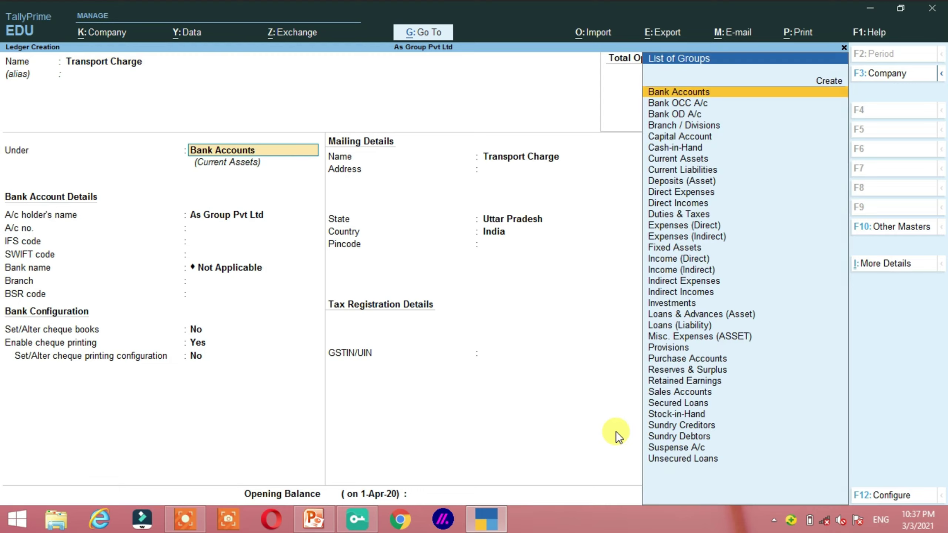
pyautogui.press('BackSpace')
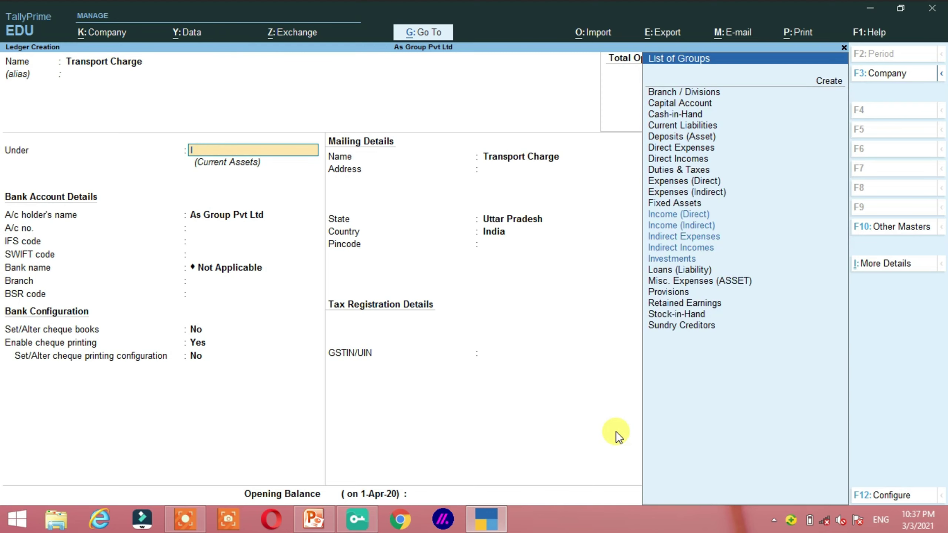
pyautogui.press('Down')
pyautogui.press('Down')
pyautogui.press('Down')
pyautogui.press('Down')
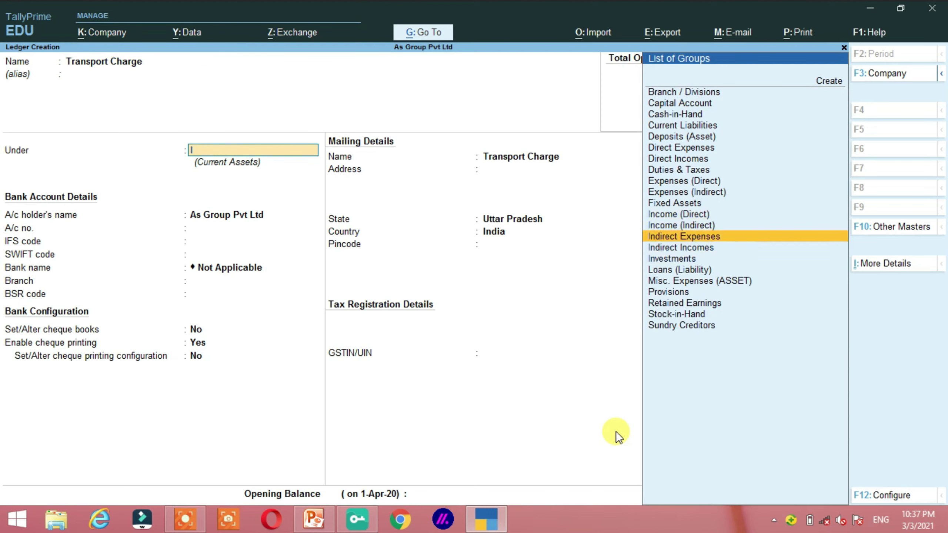
pyautogui.press('Up')
pyautogui.press('Return')
# Step: Set the Transport Charge ledger's type, GST applicability and assessable value inclusion to Not Applicable, and save the ledger
pyautogui.press('Return')
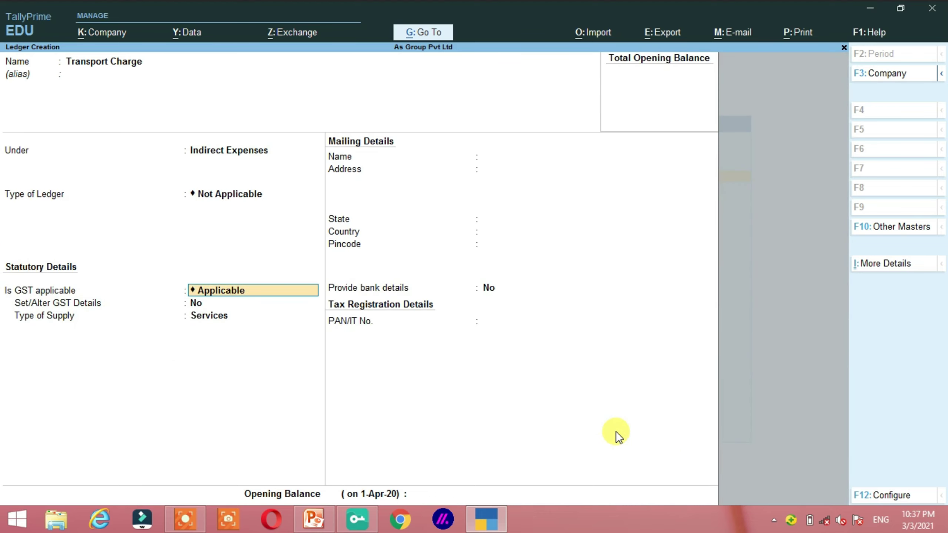
pyautogui.write('N')
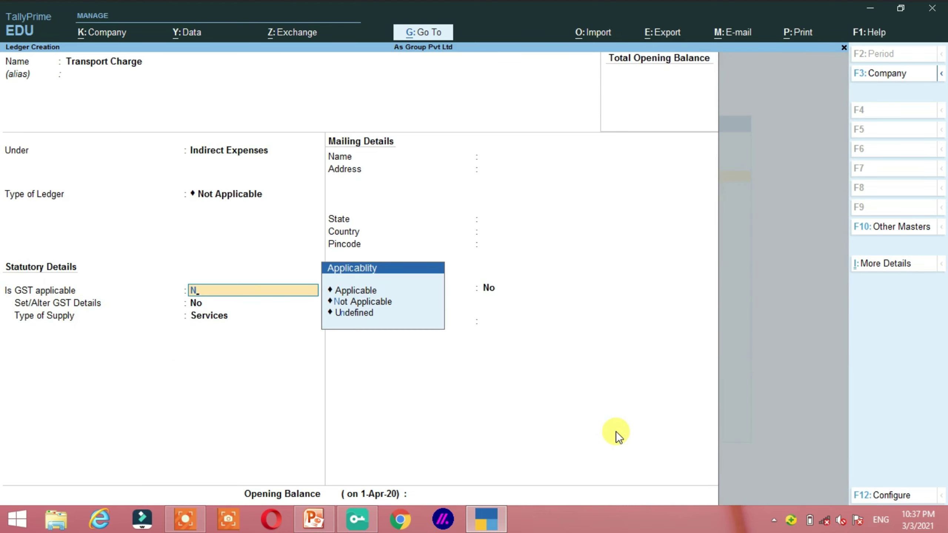
pyautogui.press('Return')
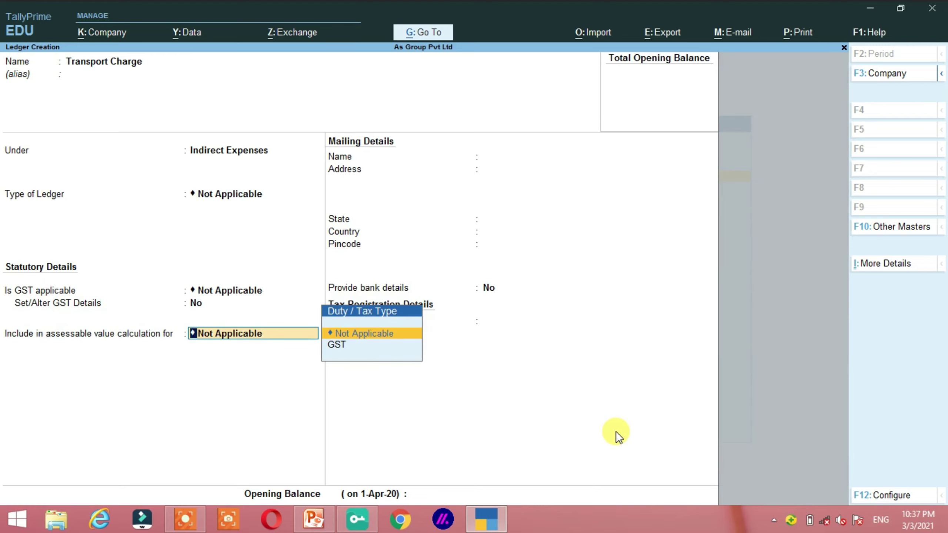
pyautogui.press('Return')
pyautogui.hotkey('ctrl', 'a')
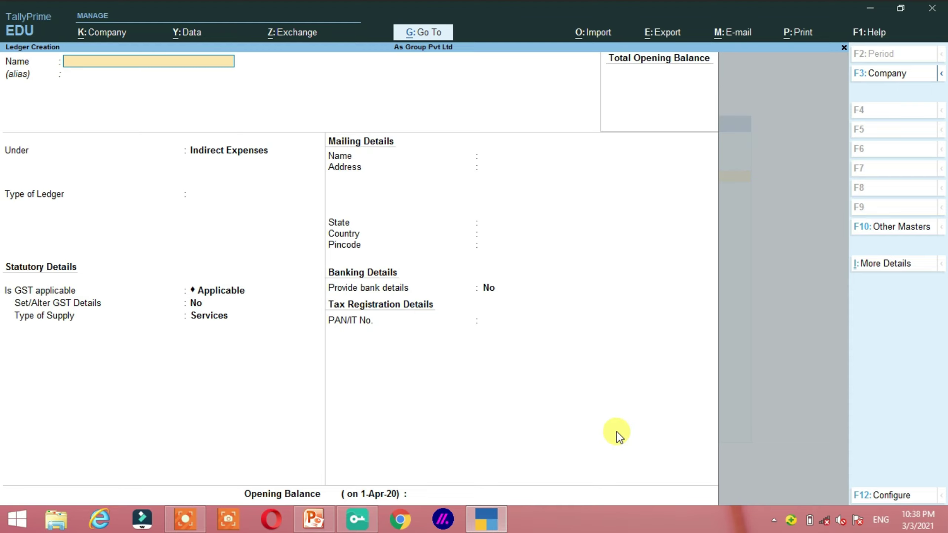
# Step: Leave ledger creation, return to the Gateway of Tally and open accounting voucher creation
pyautogui.press('Escape')
pyautogui.press('y')
pyautogui.press('Escape')
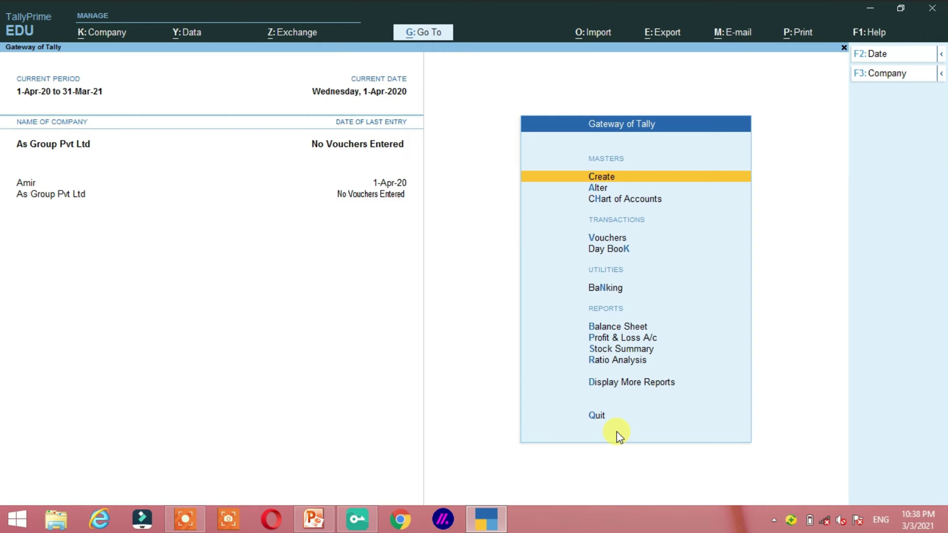
pyautogui.press('Down')
pyautogui.press('Down')
pyautogui.press('Down')
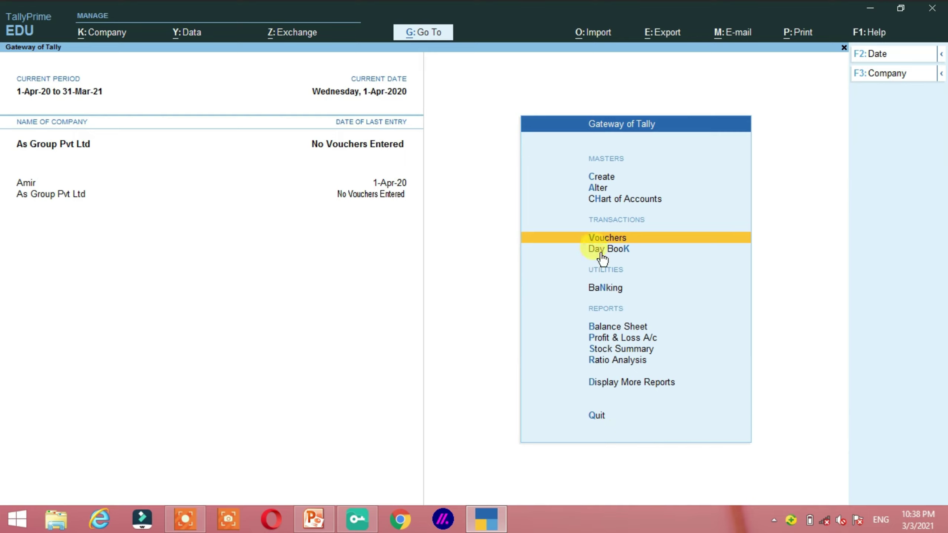
pyautogui.press('Return')
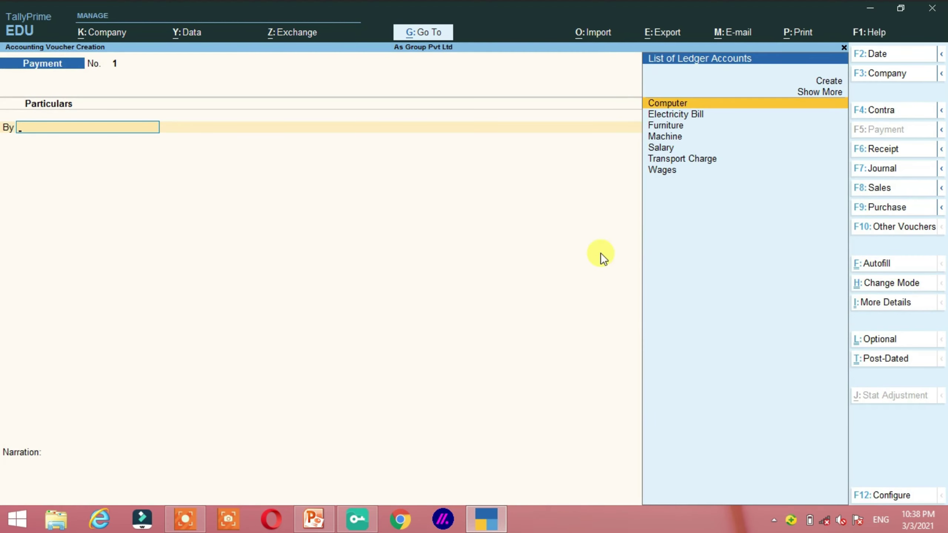
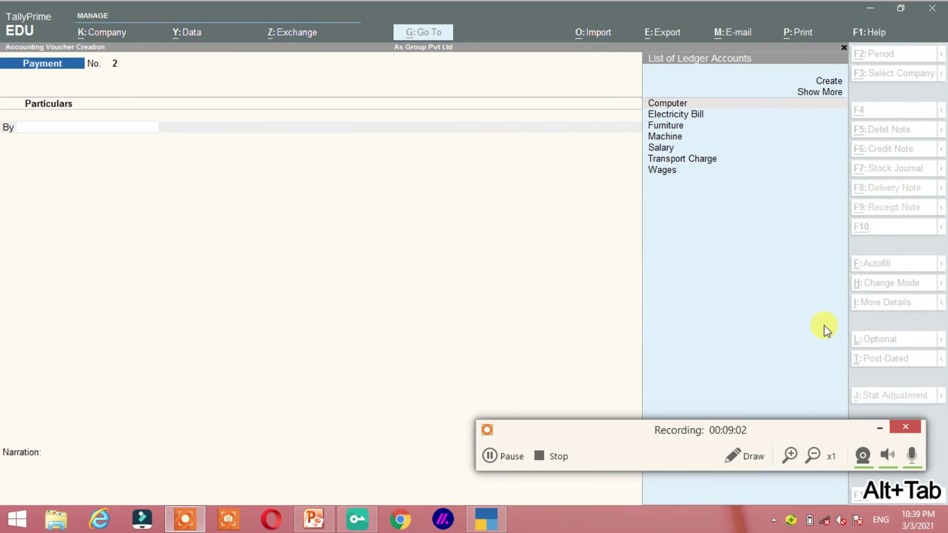
# Step: Check the second transaction on the PowerPoint slide and, back in TallyPrime, choose Furniture as the voucher's first ledger
pyautogui.hotkey('alt', 'Tab')
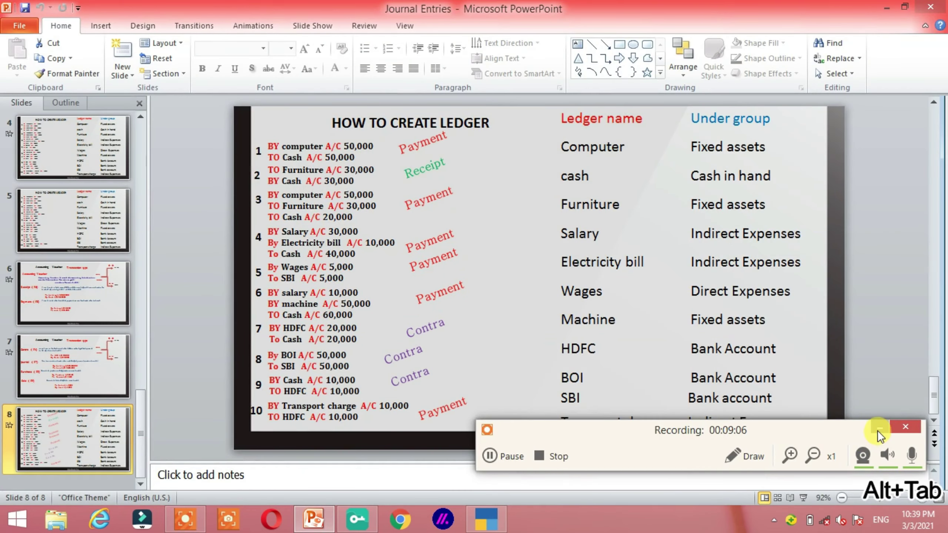
pyautogui.click(878, 429)
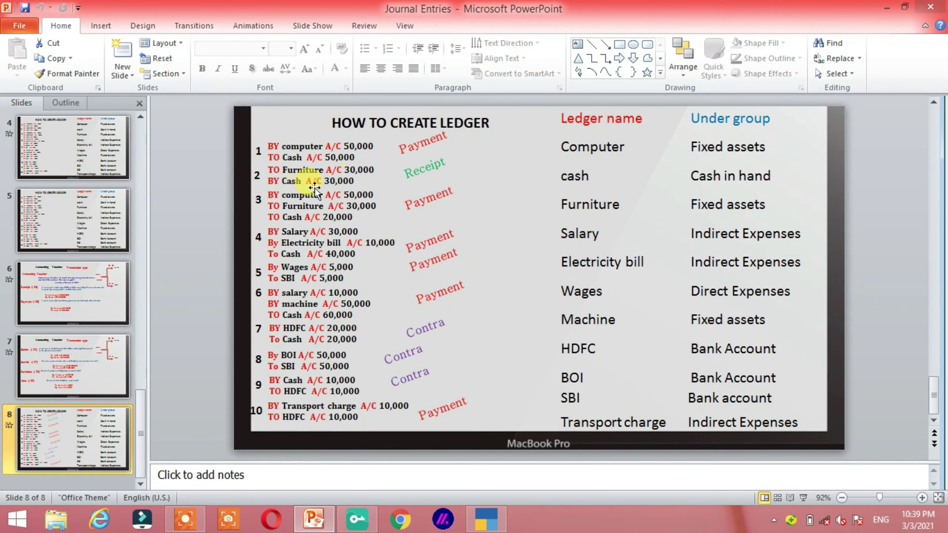
pyautogui.hotkey('alt', 'Tab')
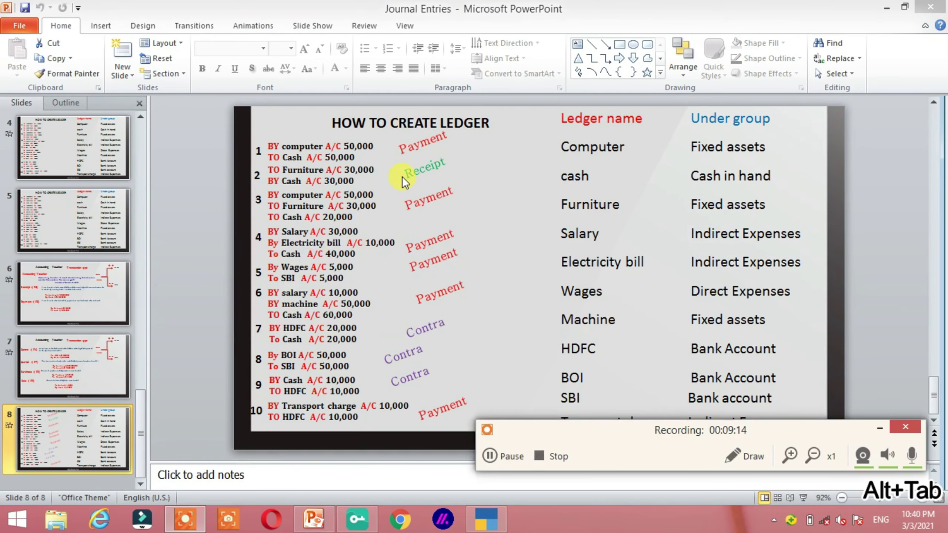
pyautogui.hotkey('alt', 'Tab')
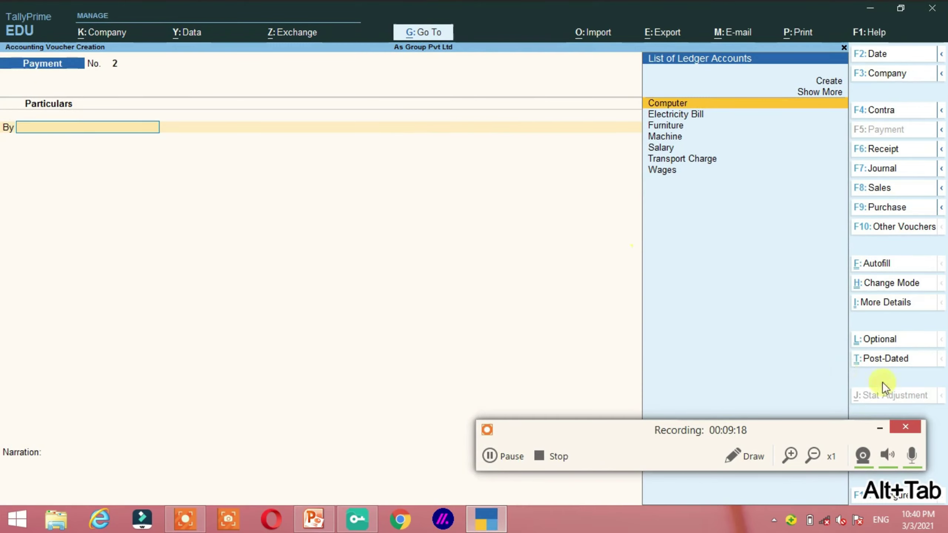
pyautogui.press('ctrl')
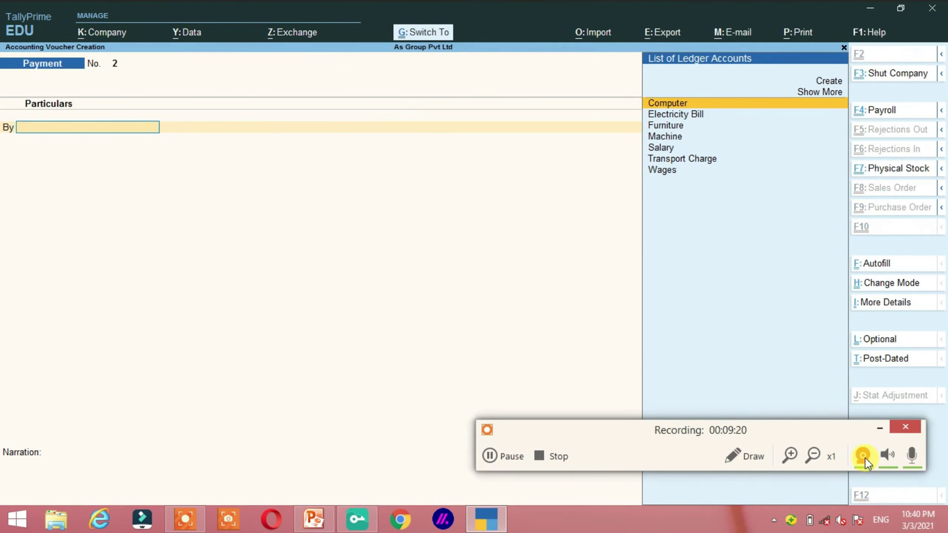
pyautogui.hotkey('ctrl', 'h')
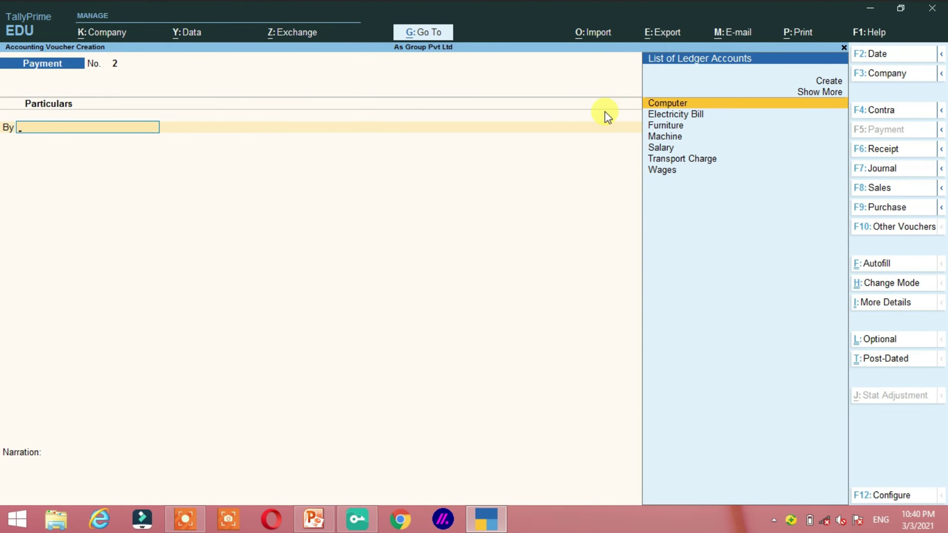
pyautogui.press('Down')
pyautogui.press('Down')
pyautogui.press('Return')
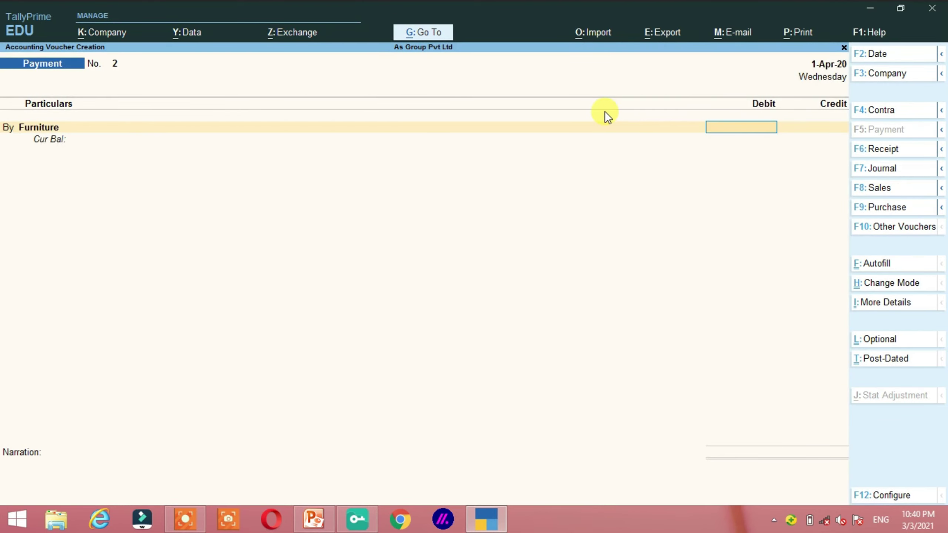
pyautogui.write('30000')
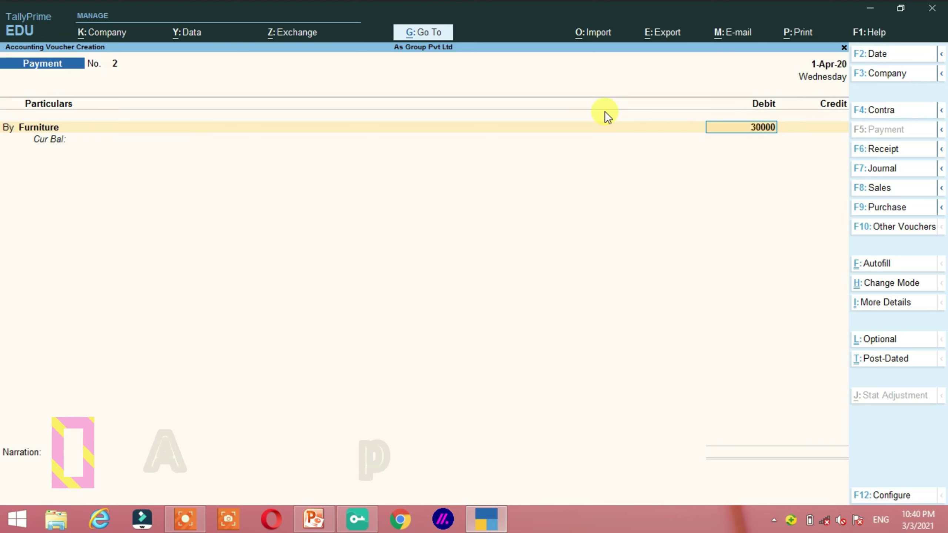
pyautogui.press('Return')
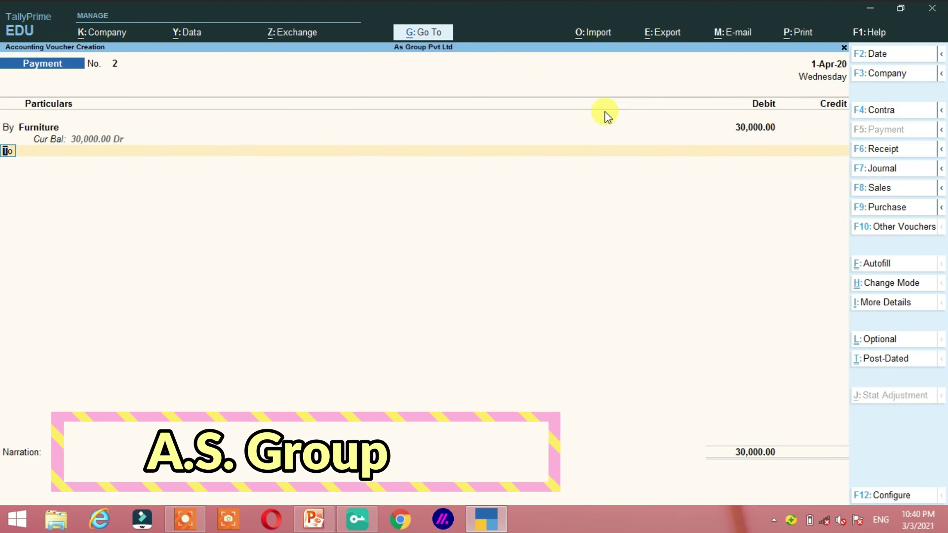
pyautogui.press('Return')
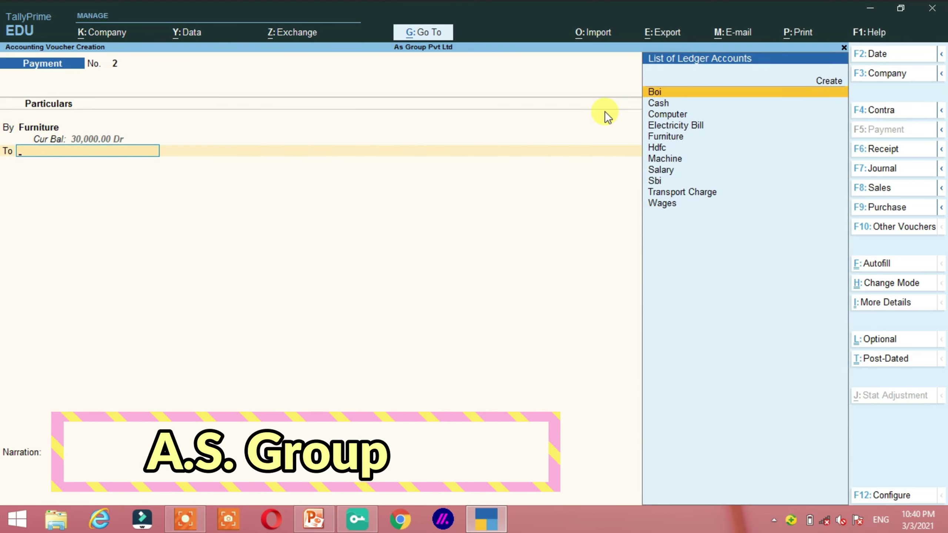
pyautogui.press('BackSpace')
pyautogui.press('BackSpace')
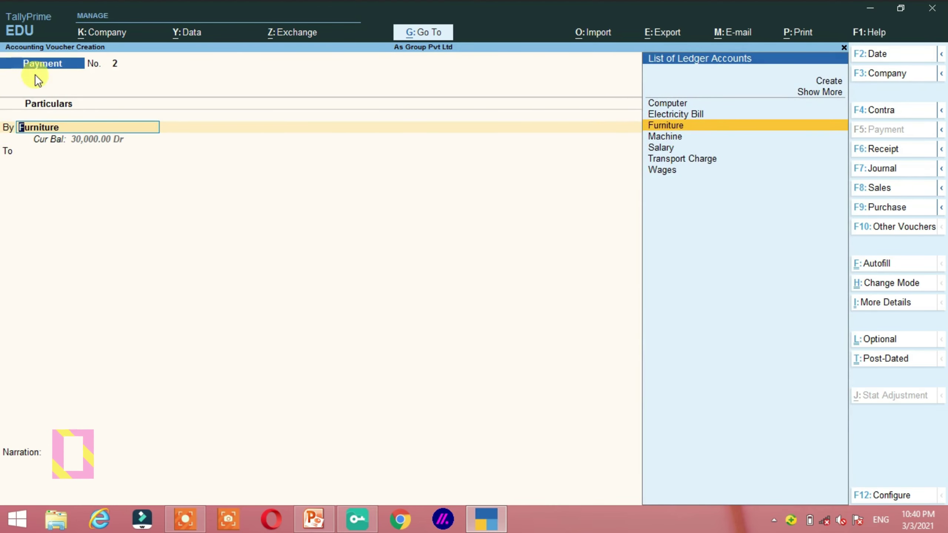
# Step: Change the voucher type to Receipt and credit the Furniture ledger with 30000
pyautogui.click(882, 150)
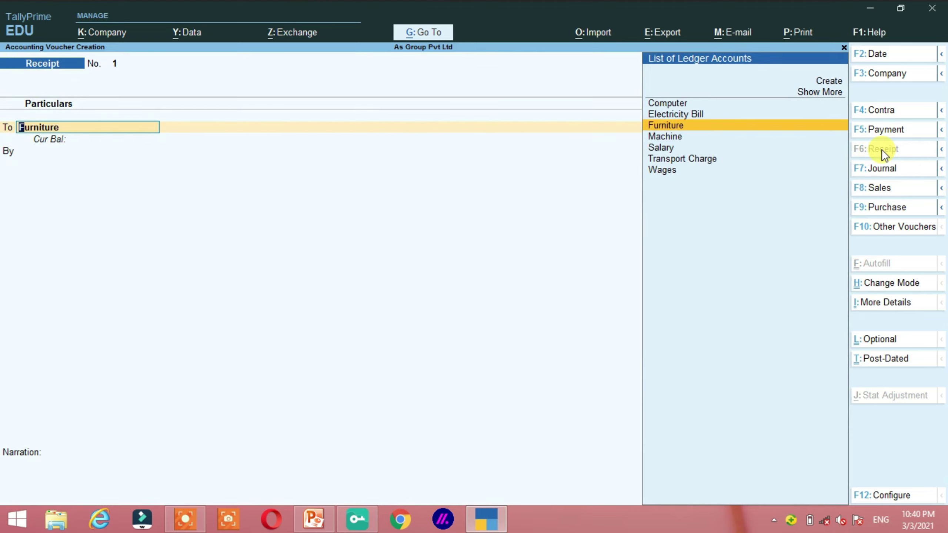
pyautogui.press('Return')
pyautogui.write('30000')
pyautogui.press('Return')
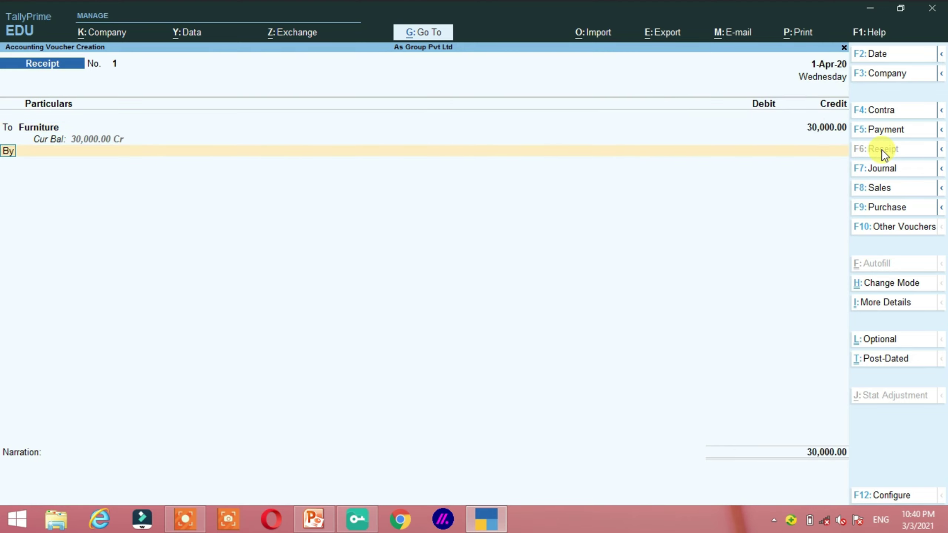
# Step: Debit Cash with 30,000 on the receipt voucher, leave the narration empty and save the voucher
pyautogui.press('Return')
pyautogui.write('C')
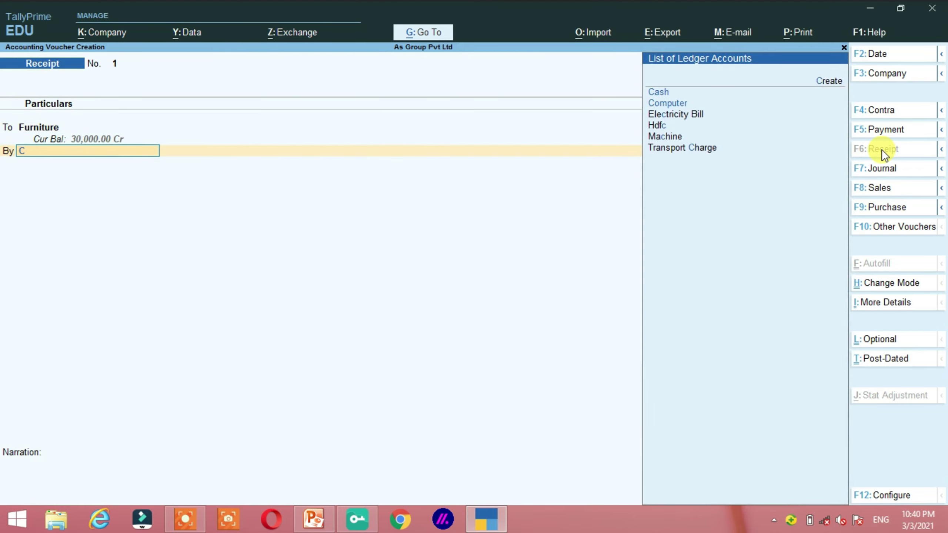
pyautogui.press('Return')
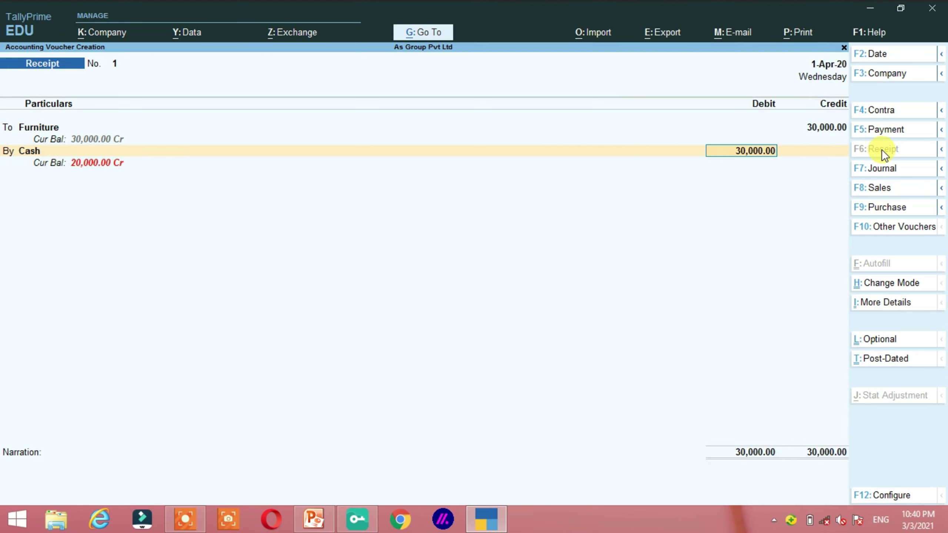
pyautogui.press('Return')
pyautogui.press('Return')
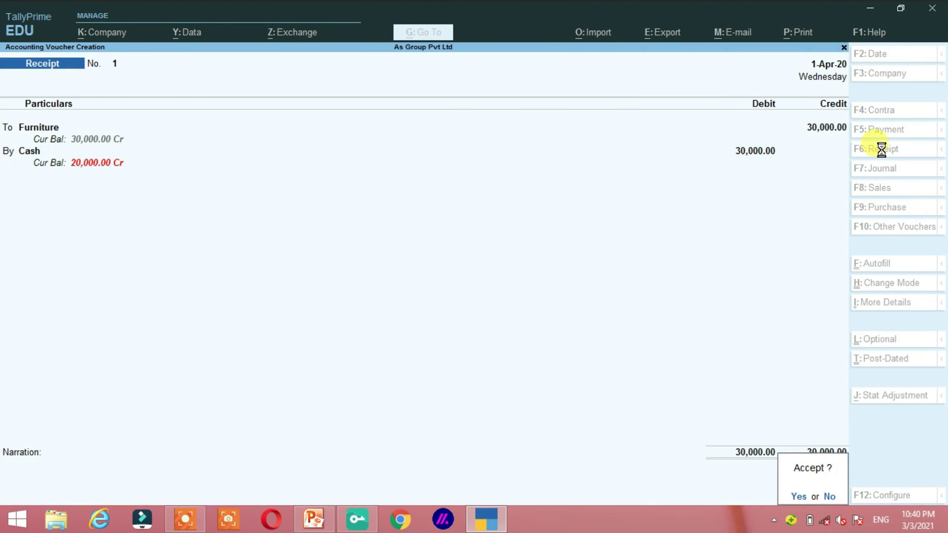
pyautogui.press('Return')
# Step: Switch to PowerPoint to read the slide's third transaction and its voucher type, and return to TallyPrime
pyautogui.hotkey('alt', 'Tab')
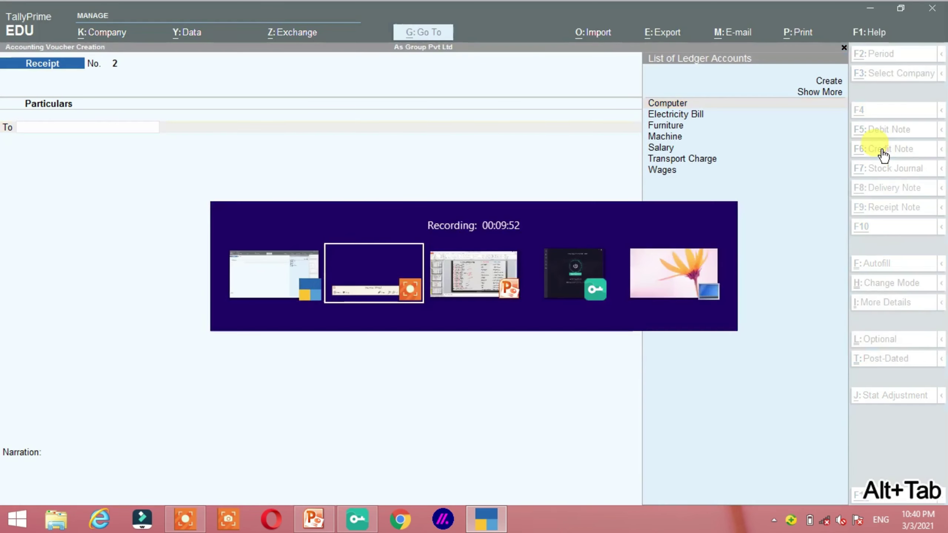
pyautogui.hotkey('alt', 'Tab')
pyautogui.hotkey('alt', 'Tab')
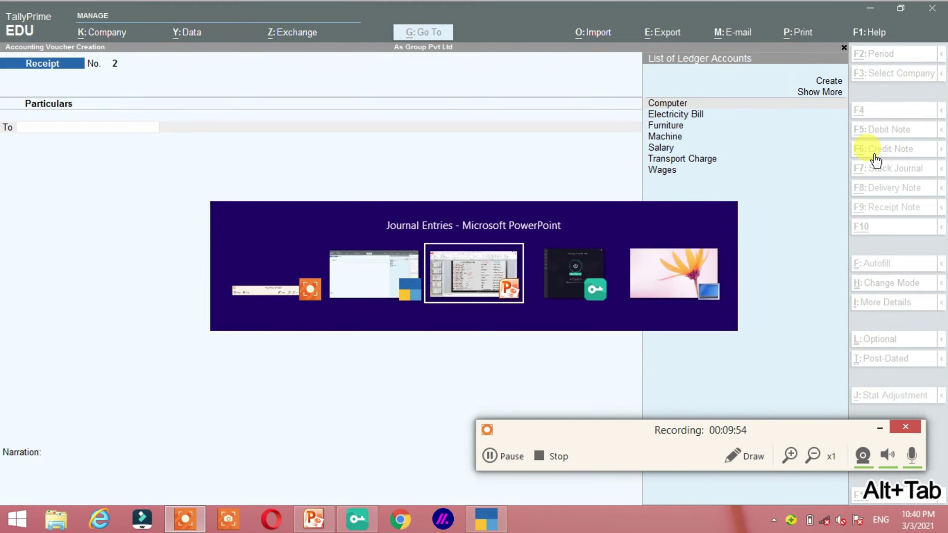
pyautogui.click(879, 428)
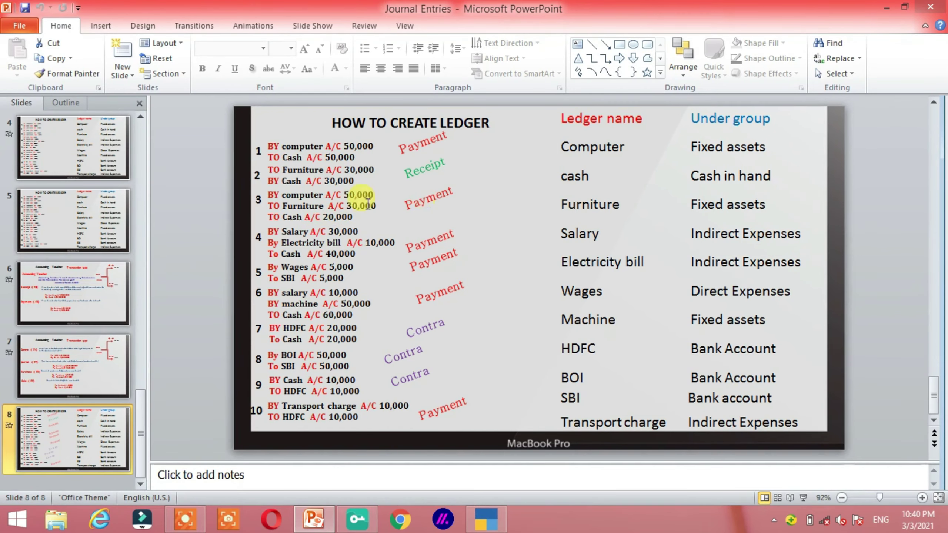
pyautogui.hotkey('alt', 'Tab')
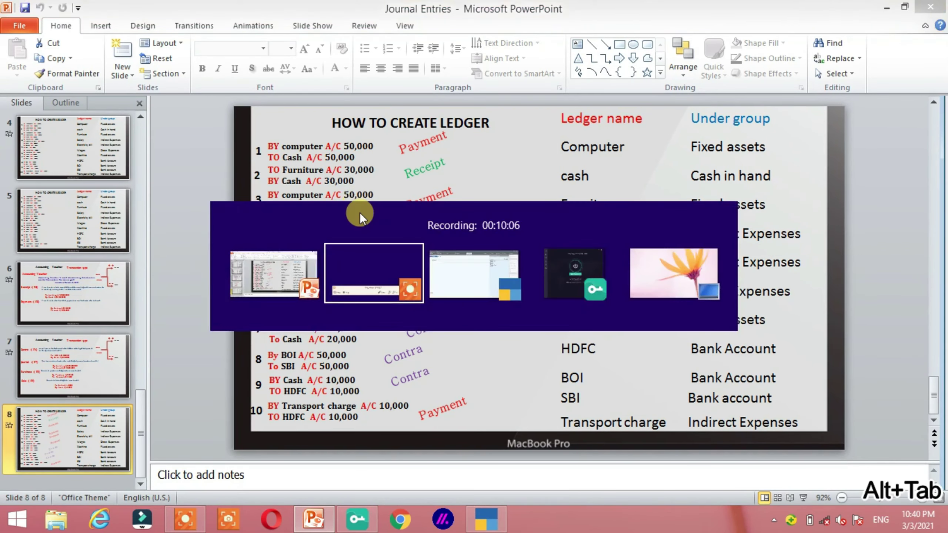
pyautogui.hotkey('alt', 'Tab')
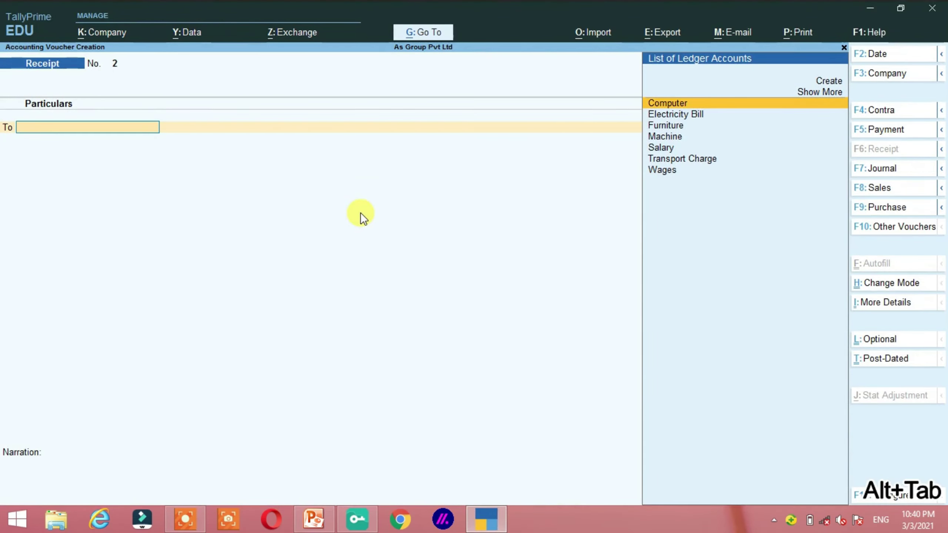
# Step: Change the voucher type to Payment and debit the Computer ledger with 50000
pyautogui.click(884, 132)
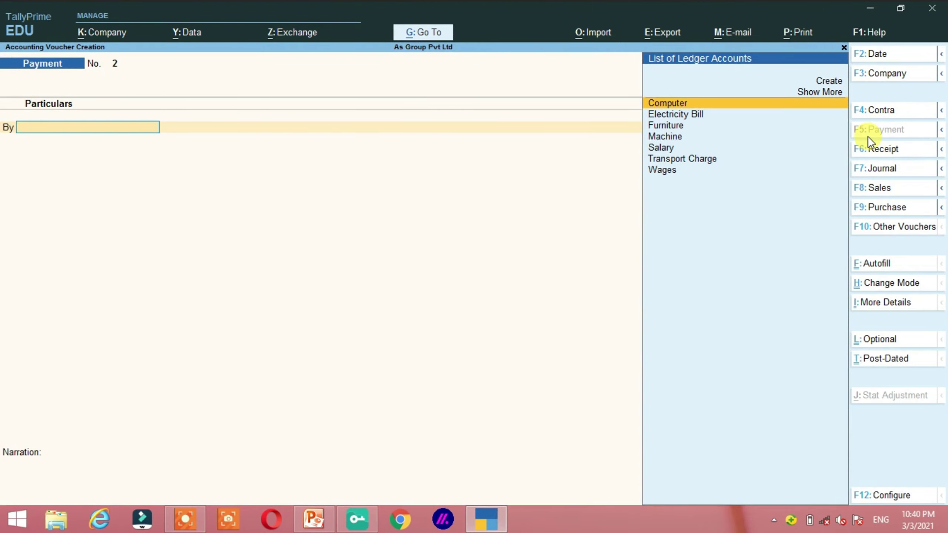
pyautogui.press('Return')
pyautogui.write('50000')
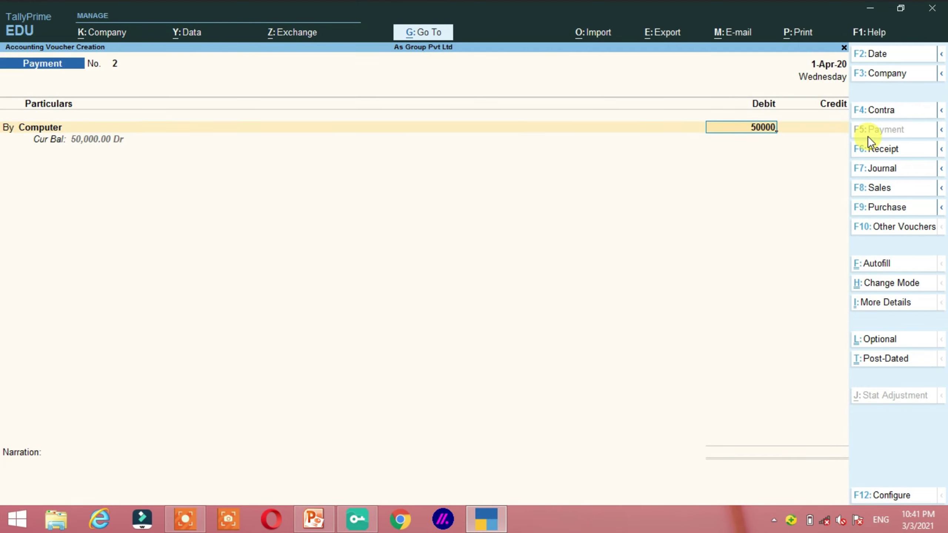
pyautogui.press('Return')
# Step: Add a credit line for the Furniture ledger with an amount of 30000
pyautogui.press('Return')
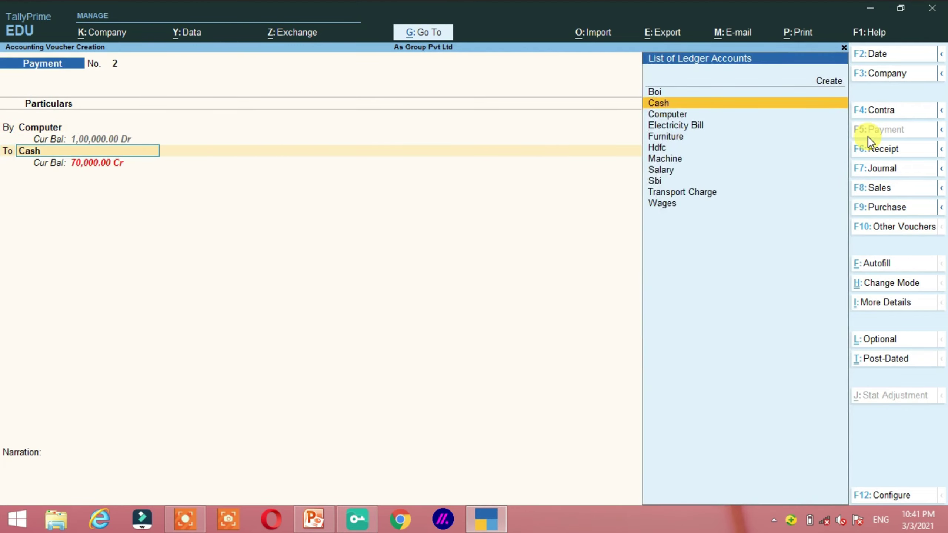
pyautogui.write('F')
pyautogui.press('Return')
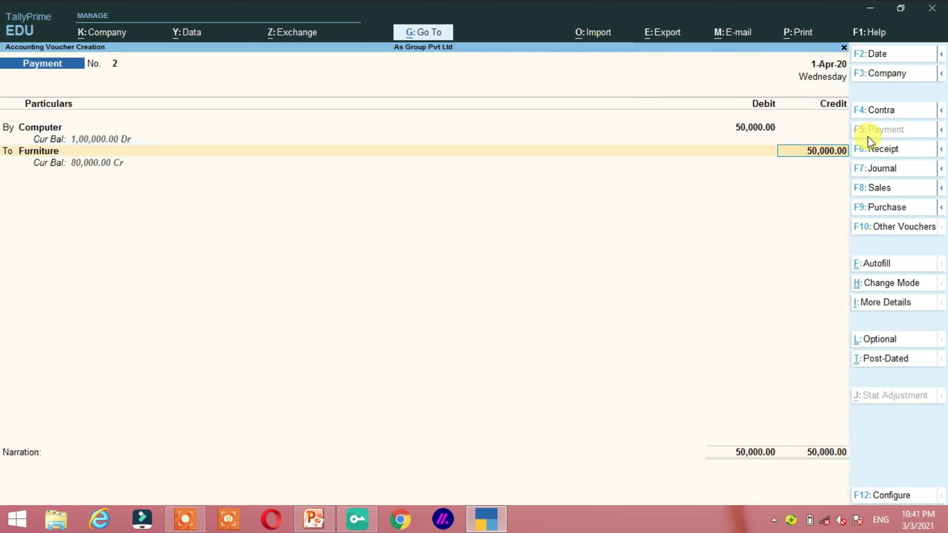
pyautogui.write('30000')
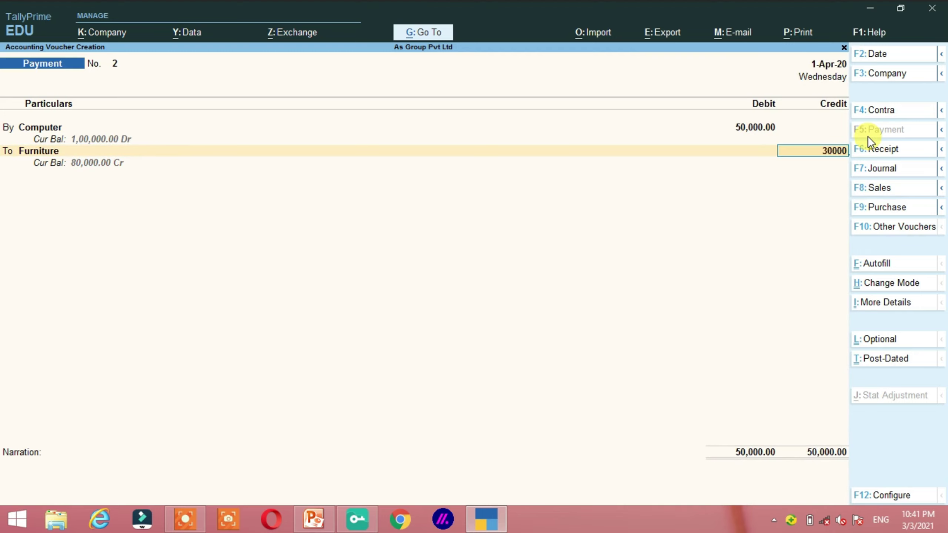
pyautogui.press('Return')
# Step: Credit Cash with the remaining 20,000, leave the narration empty and save the payment voucher
pyautogui.press('Return')
pyautogui.press('Return')
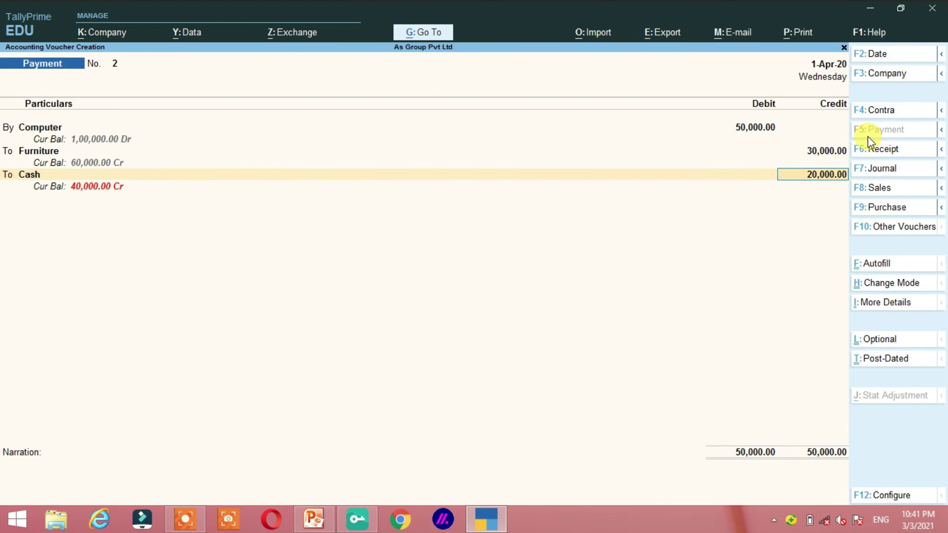
pyautogui.press('Return')
pyautogui.press('Return')
pyautogui.press('Return')
pyautogui.press('Return')
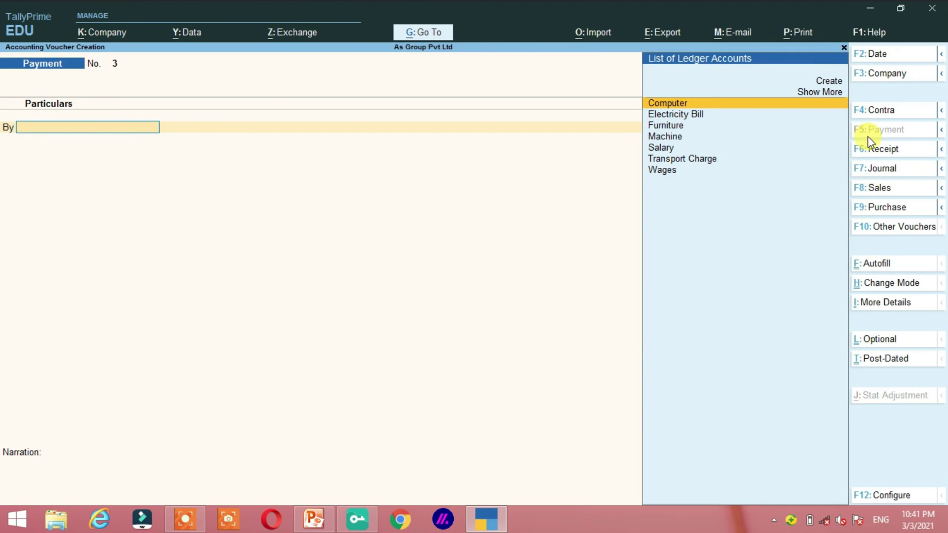
# Step: Check the fourth transaction in PowerPoint and, back in TallyPrime, debit Salary with 30000 on the new payment voucher
pyautogui.hotkey('alt', 'Tab')
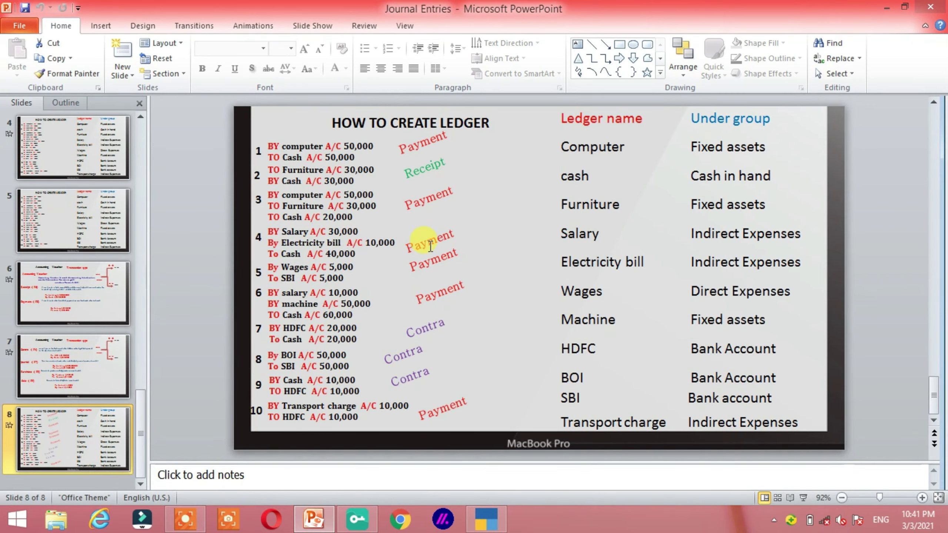
pyautogui.hotkey('alt', 'Tab')
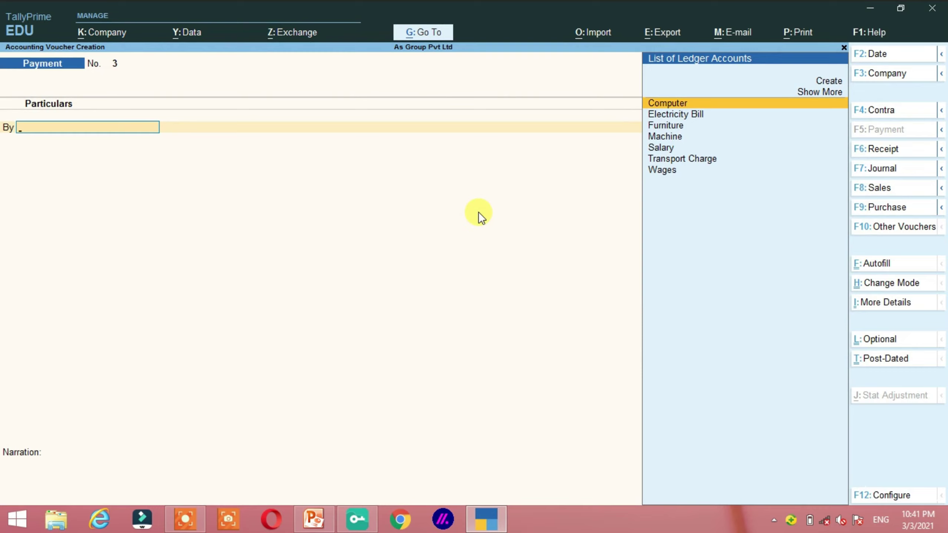
pyautogui.write('S')
pyautogui.press('Return')
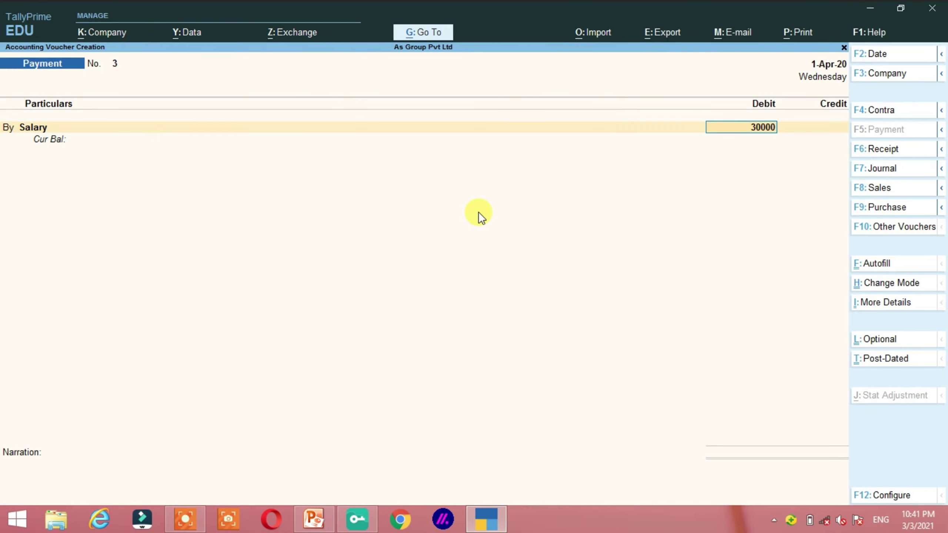
pyautogui.press('Return')
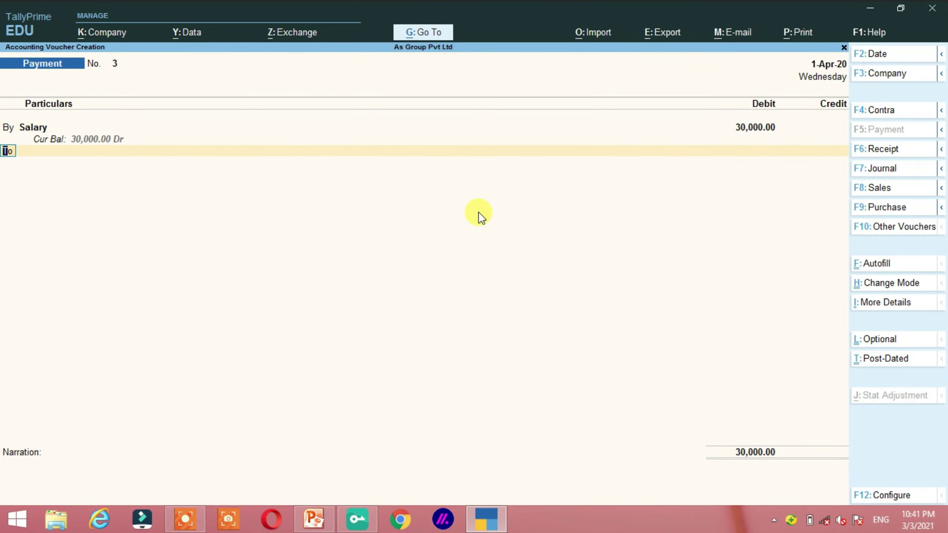
# Step: Add a second debit line to the payment voucher for the Electricity Bill ledger with 10000
pyautogui.write('b')
pyautogui.press('Return')
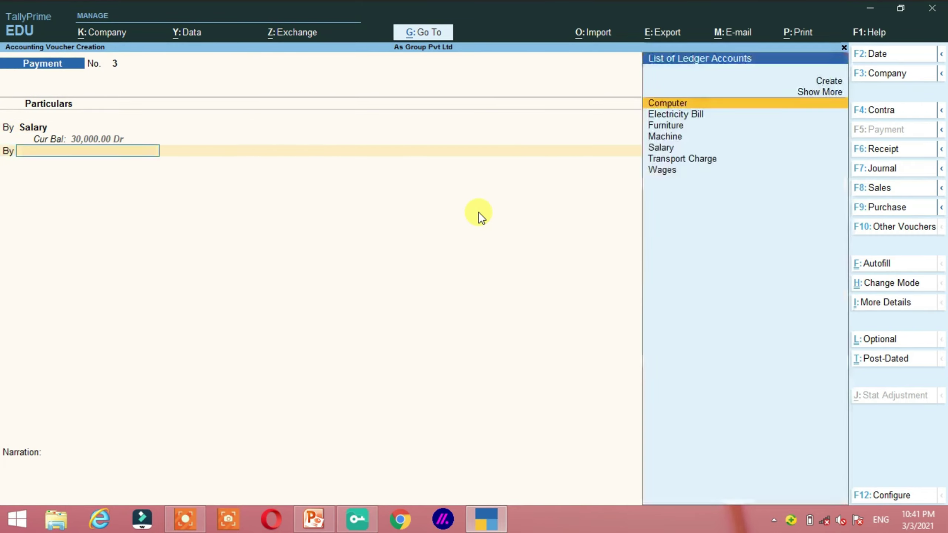
pyautogui.press('Down')
pyautogui.press('Return')
pyautogui.write('10000')
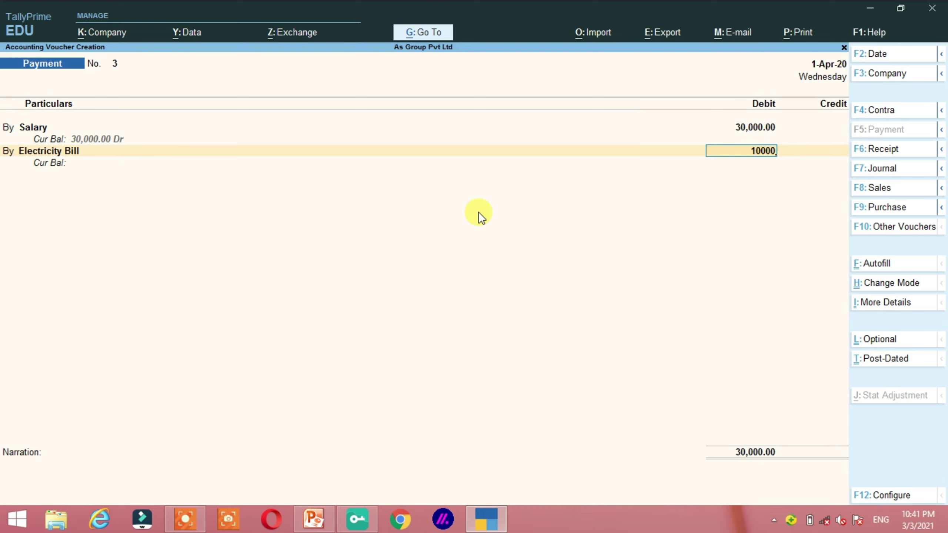
pyautogui.press('Return')
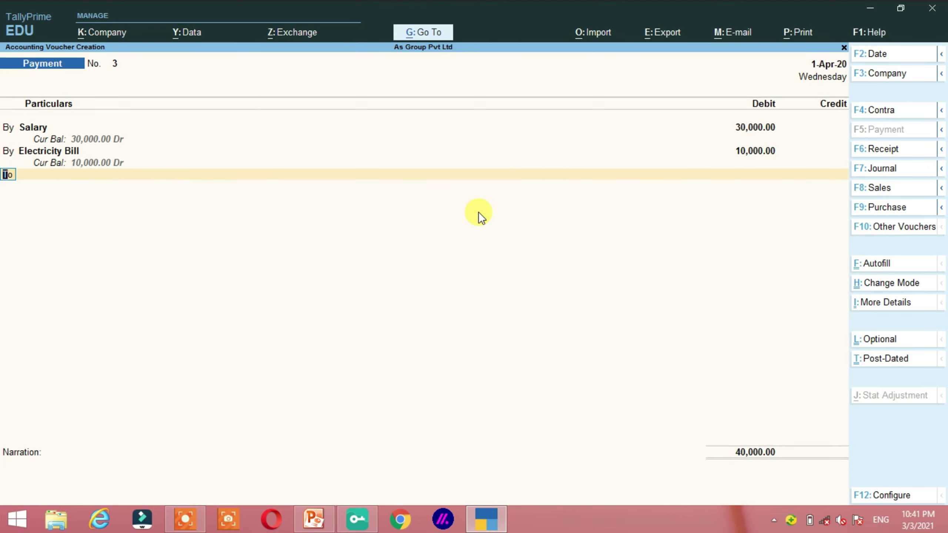
# Step: Credit Cash with 40,000, leave the narration empty and save the payment voucher
pyautogui.press('Return')
pyautogui.write('C')
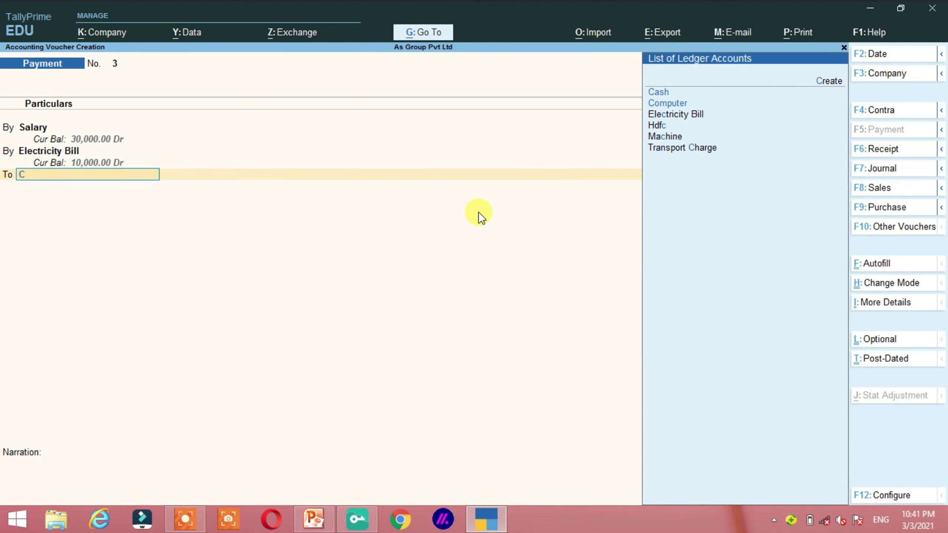
pyautogui.press('Return')
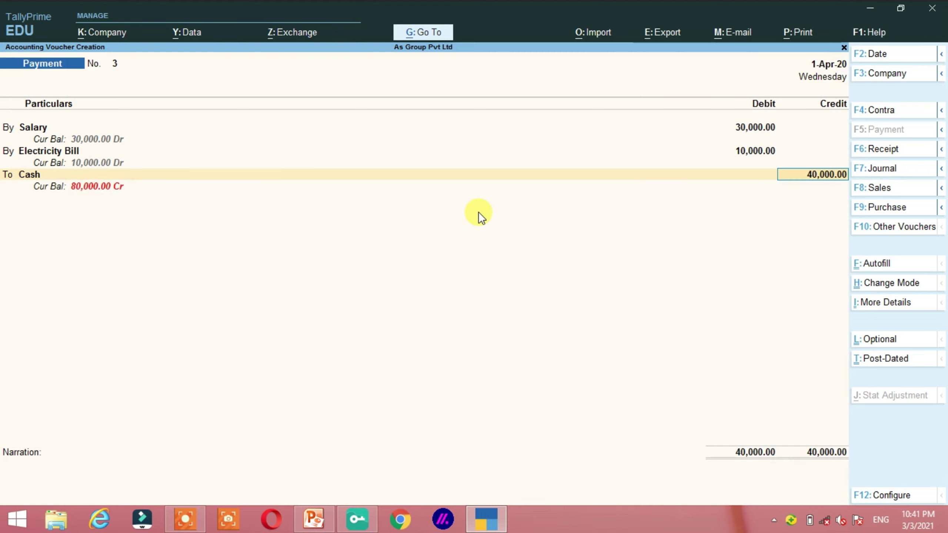
pyautogui.press('Return')
pyautogui.press('Return')
pyautogui.press('Return')
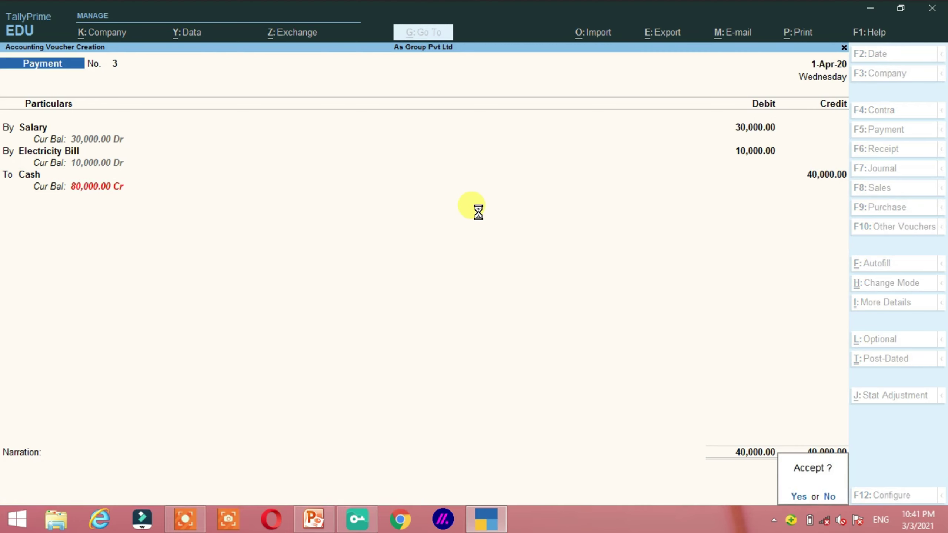
pyautogui.press('Return')
# Step: Check the fifth transaction in PowerPoint and, back in TallyPrime, debit Wages with 5000 on the new payment voucher
pyautogui.hotkey('alt', 'Tab')
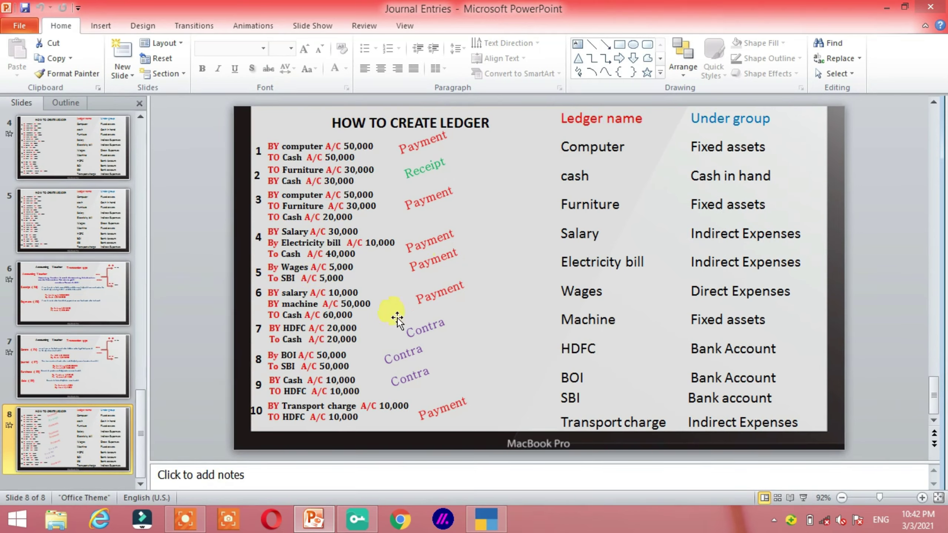
pyautogui.click(483, 520)
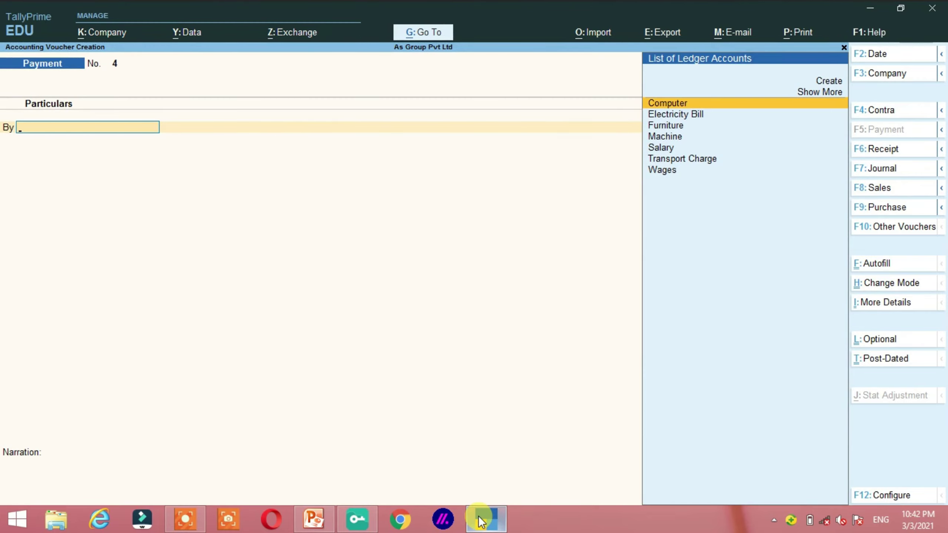
pyautogui.press('Down')
pyautogui.press('Down')
pyautogui.press('Down')
pyautogui.press('Down')
pyautogui.press('Down')
pyautogui.press('Down')
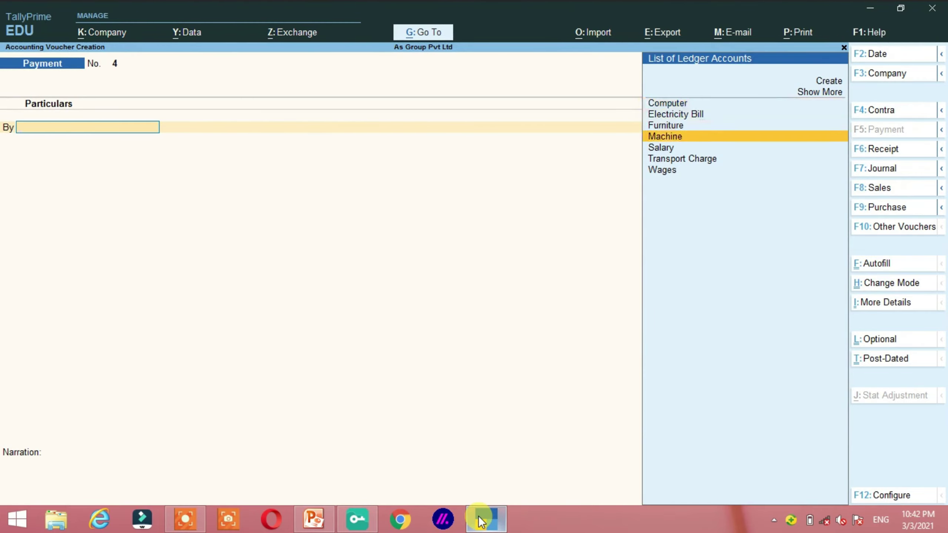
pyautogui.press('Return')
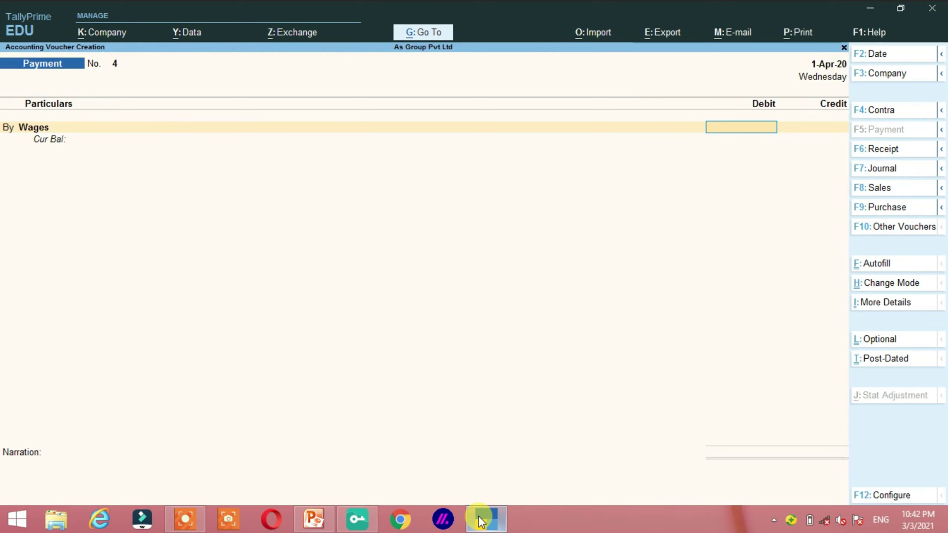
pyautogui.write('5000')
pyautogui.press('Return')
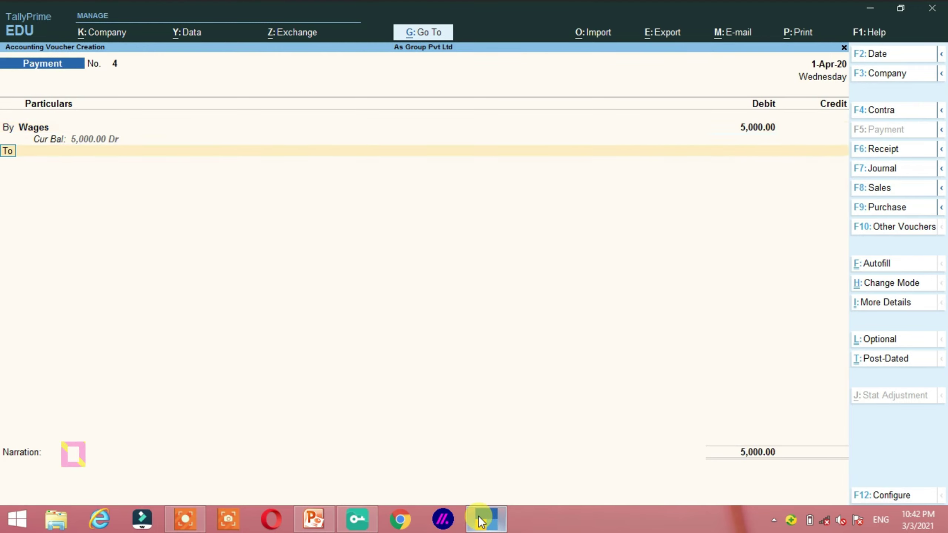
# Step: Choose the Sbi ledger for the credit line and switch to PowerPoint to compare it with the fifth transaction
pyautogui.press('Return')
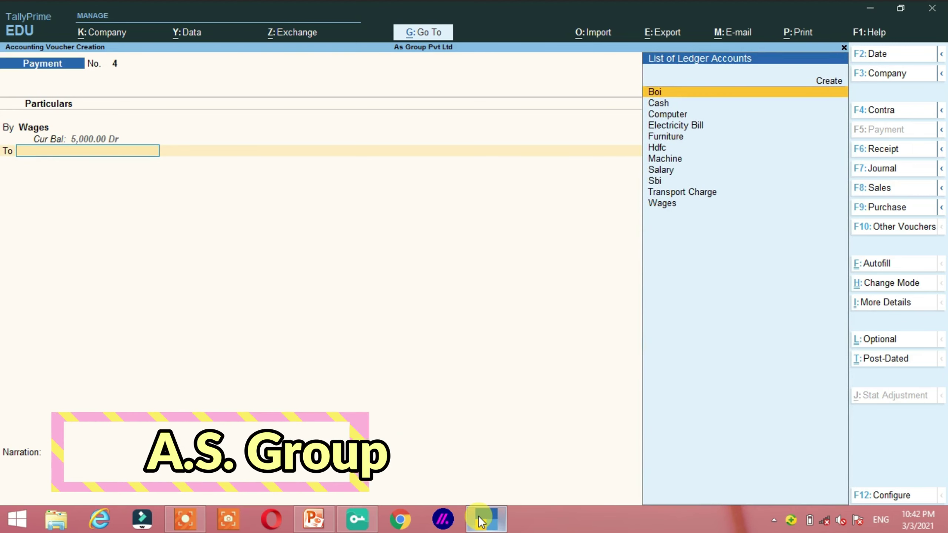
pyautogui.write('S')
pyautogui.press('Down')
pyautogui.press('Down')
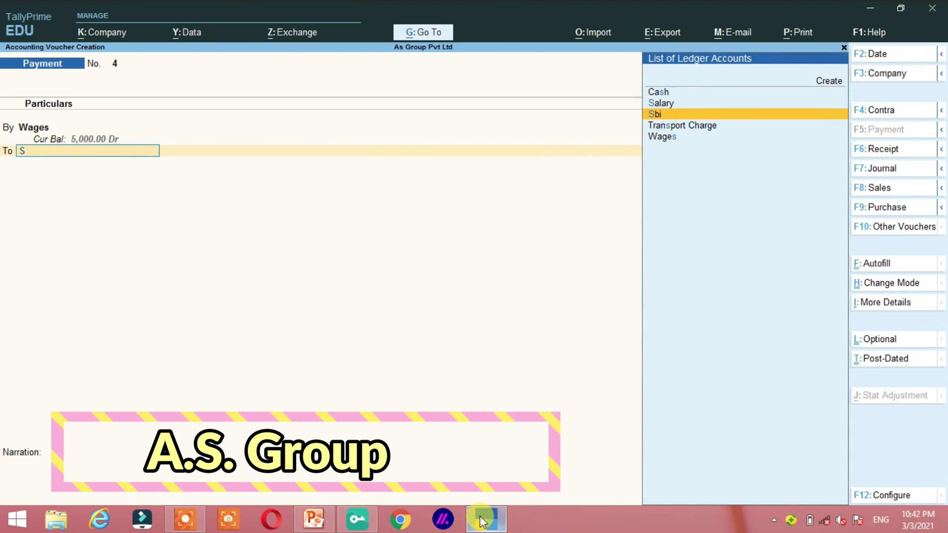
pyautogui.press('Return')
pyautogui.hotkey('alt', 'Tab')
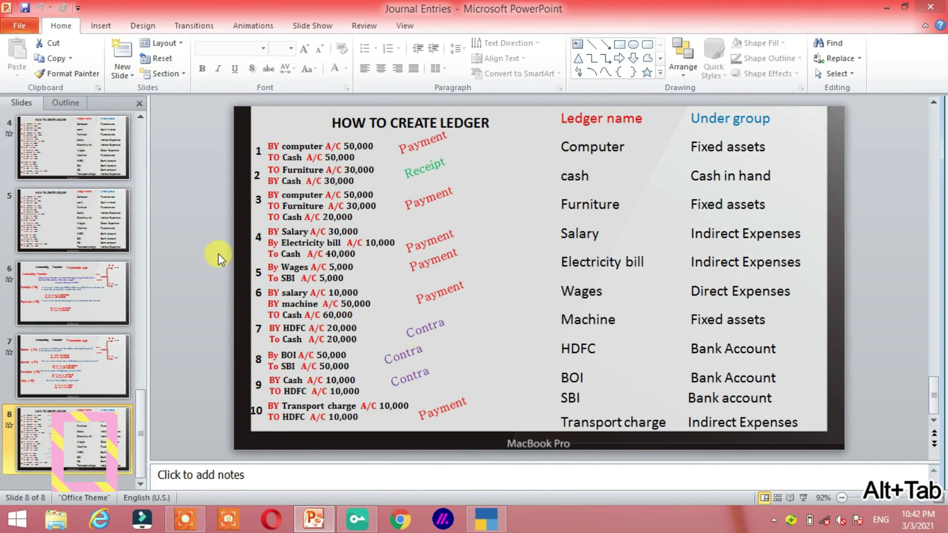
# Step: Back in TallyPrime, accept the 5,000 credit to Sbi, leave the narration empty and save the payment voucher
pyautogui.hotkey('alt', 'Tab')
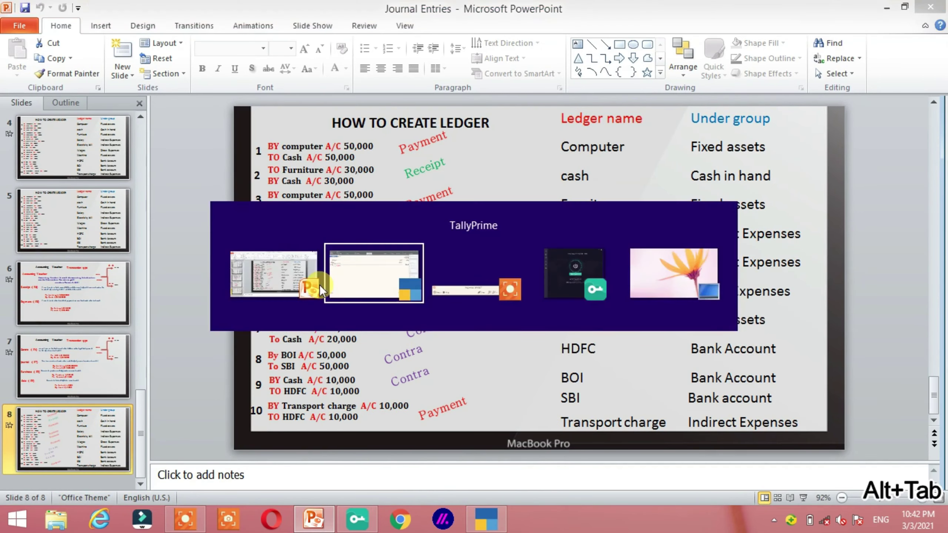
pyautogui.press('Return')
pyautogui.press('Return')
pyautogui.press('Return')
pyautogui.press('Return')
pyautogui.press('Return')
pyautogui.press('Return')
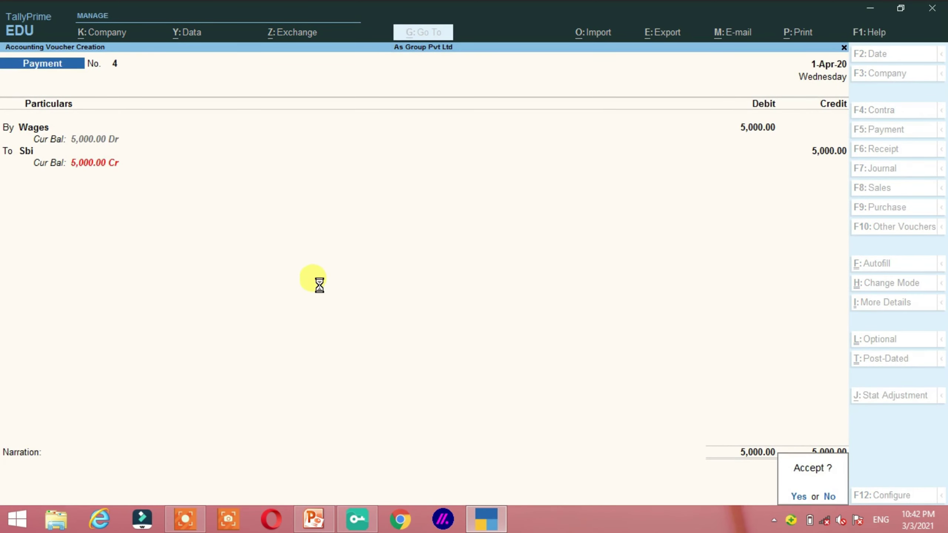
pyautogui.press('Return')
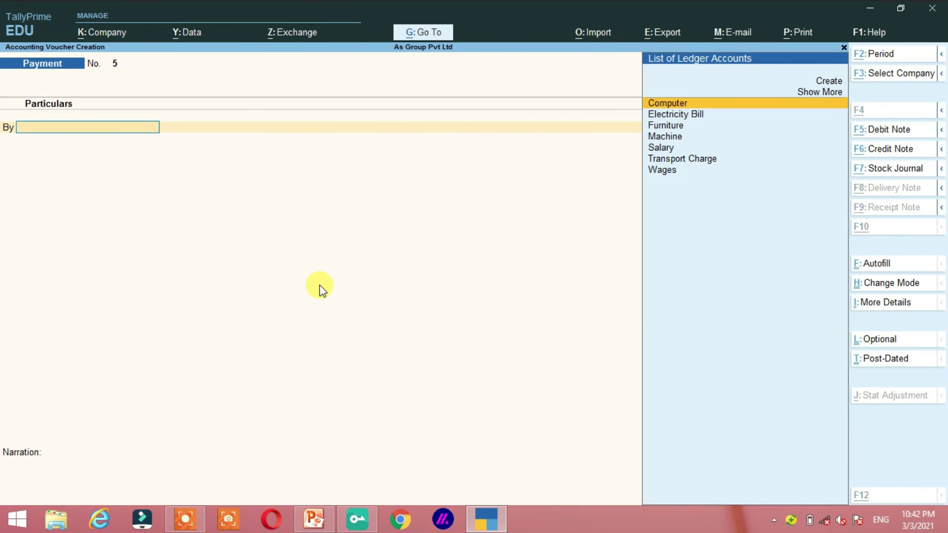
# Step: Check the sixth transaction in PowerPoint and, back in TallyPrime, debit Salary with 10000 on the new payment voucher
pyautogui.hotkey('alt', 'Tab')
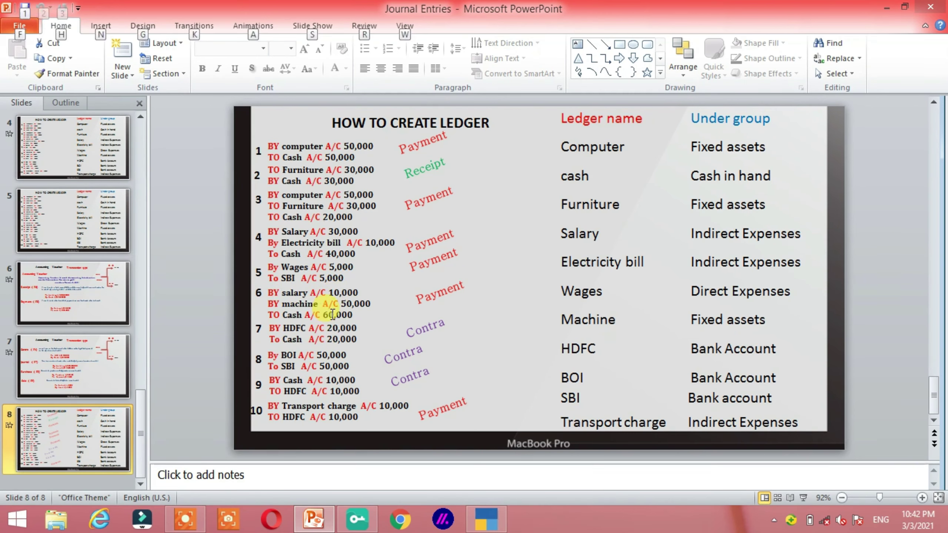
pyautogui.hotkey('alt', 'Tab')
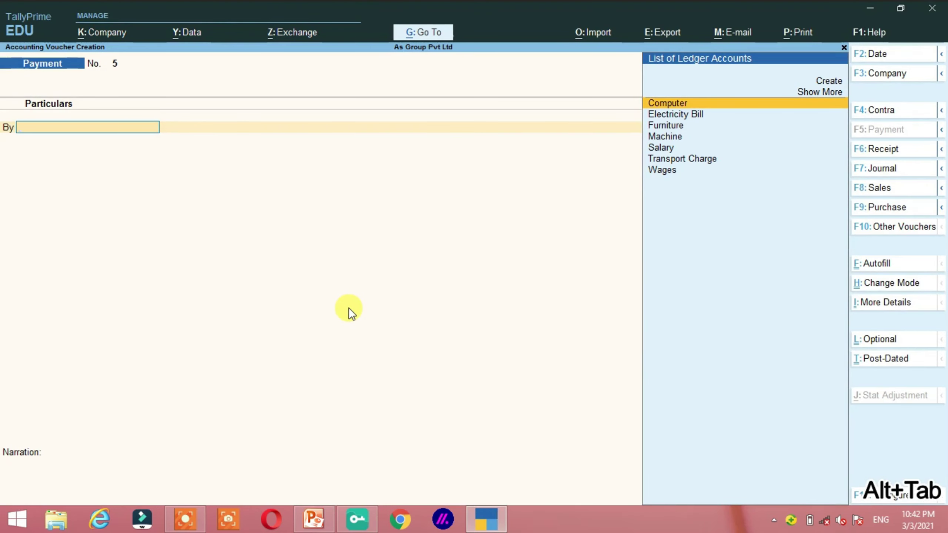
pyautogui.press('Down')
pyautogui.press('Down')
pyautogui.press('Down')
pyautogui.press('Down')
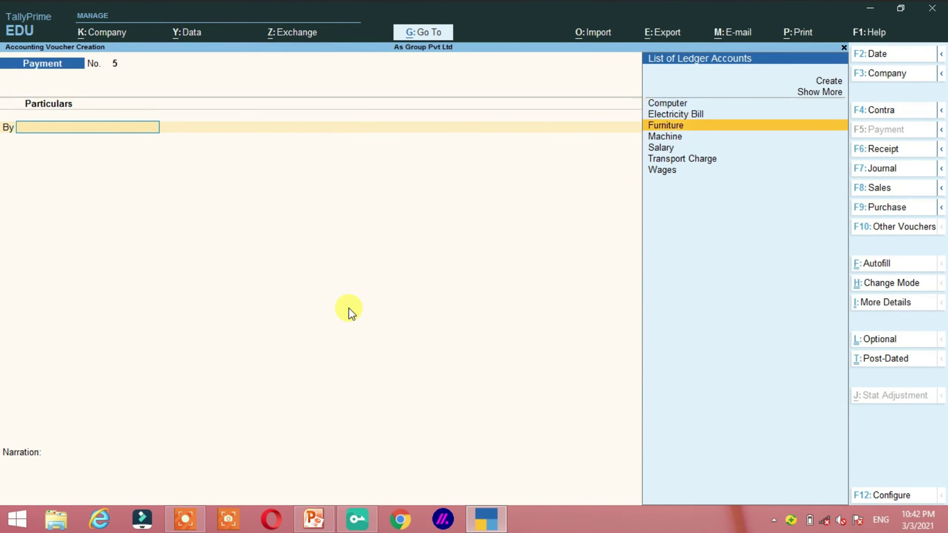
pyautogui.press('Return')
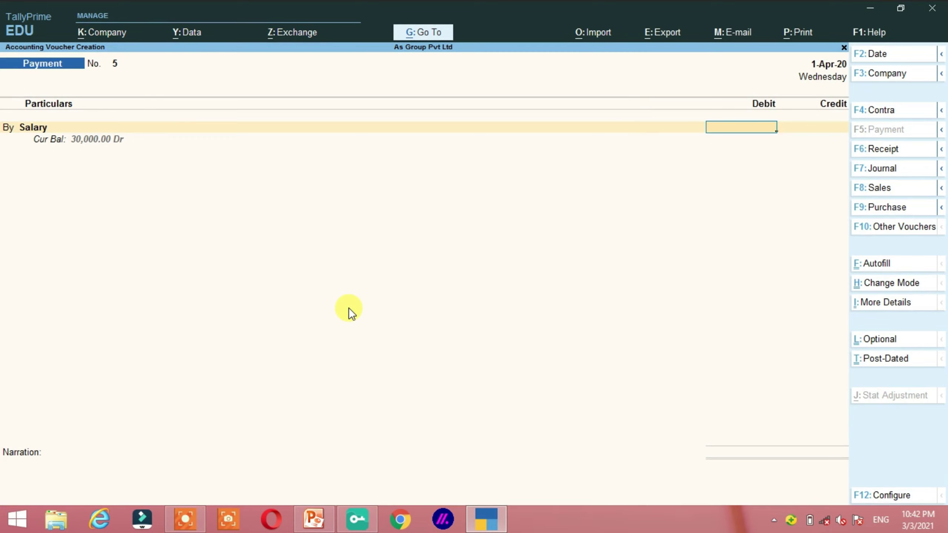
pyautogui.write('10000')
pyautogui.press('Return')
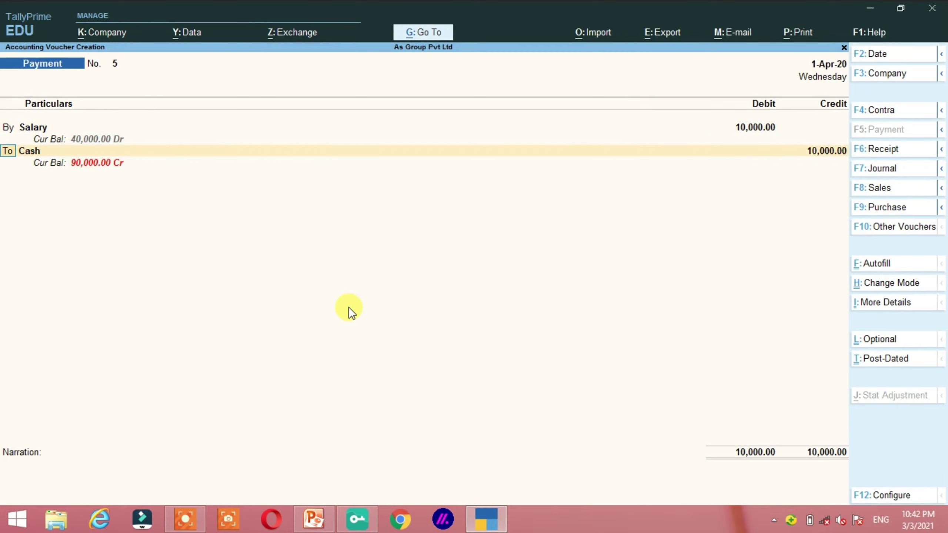
# Step: Turn the second line into a debit for the Machine ledger with 50000
pyautogui.press('Return')
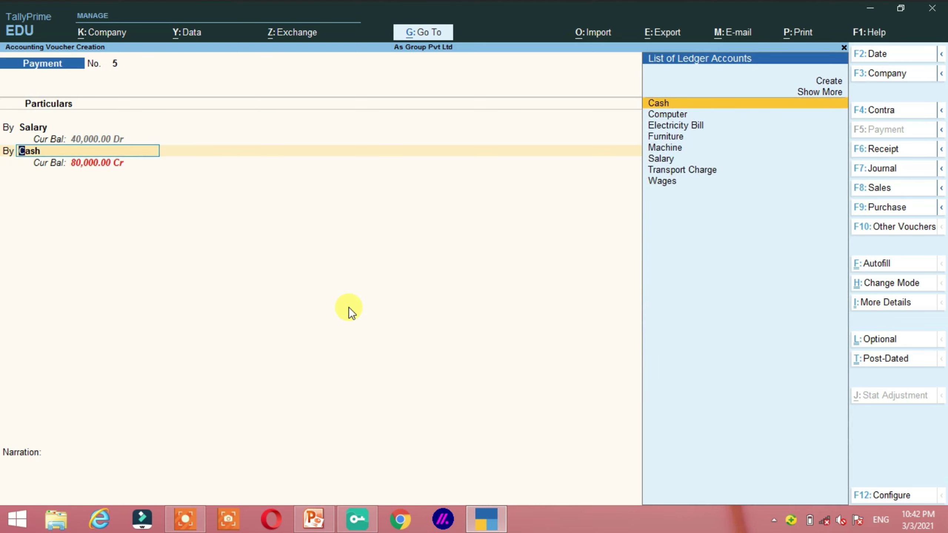
pyautogui.write('M')
pyautogui.press('Return')
pyautogui.write('50000')
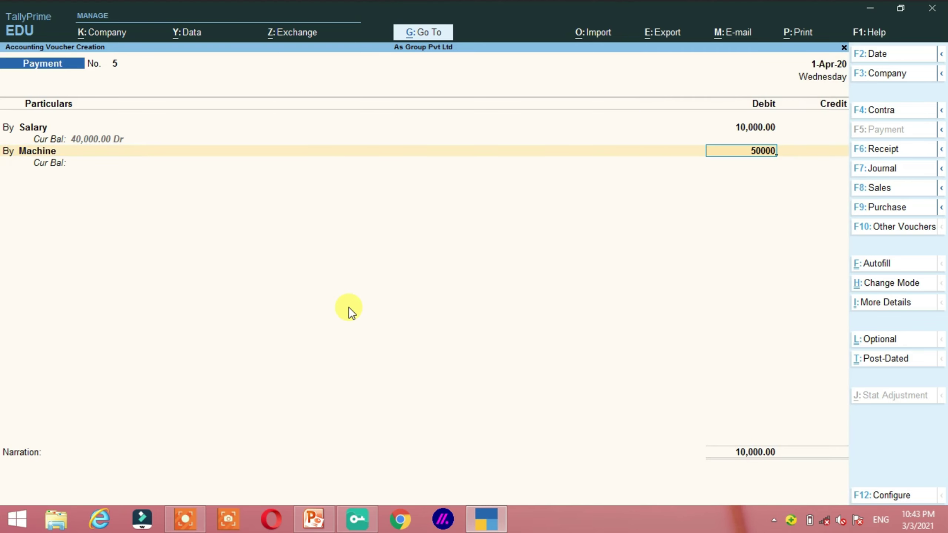
pyautogui.press('Return')
# Step: Credit Cash with 60,000, leave the narration empty and save the payment voucher
pyautogui.press('Return')
pyautogui.press('Return')
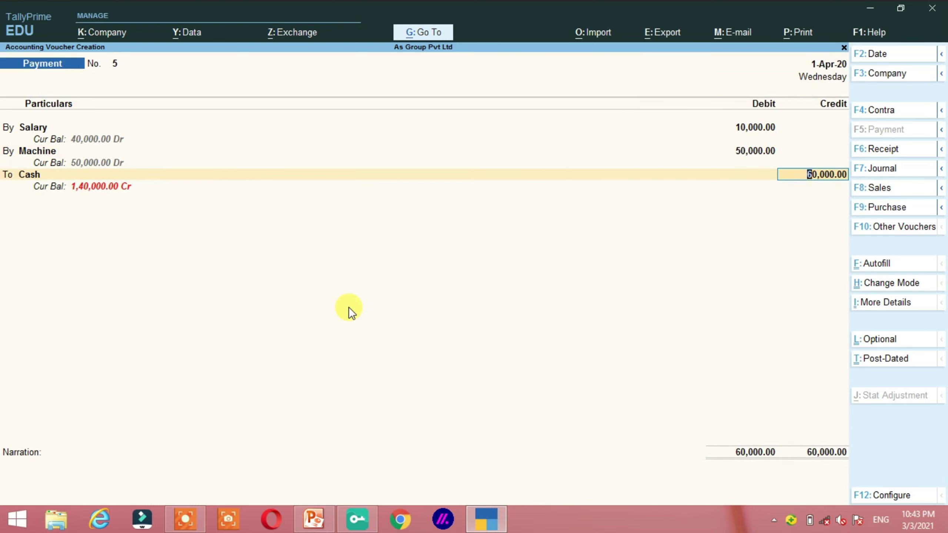
pyautogui.press('Return')
pyautogui.press('Return')
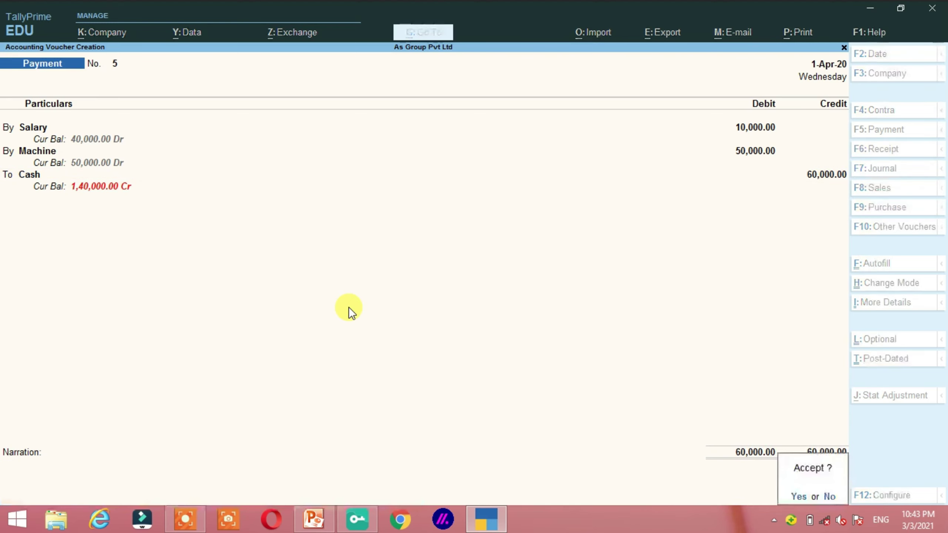
pyautogui.press('Return')
# Step: Check the seventh transaction in PowerPoint and, back in TallyPrime, change the voucher type to Contra
pyautogui.hotkey('alt', 'Tab')
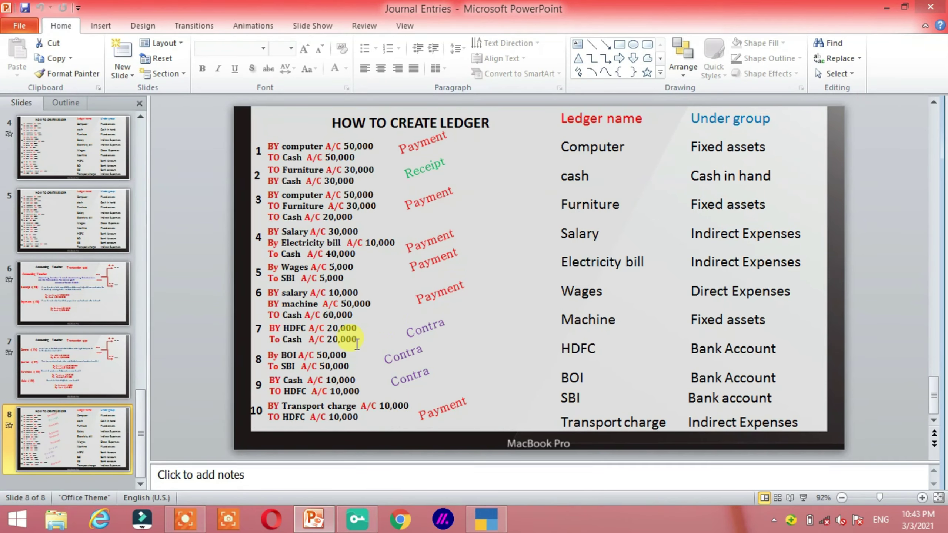
pyautogui.hotkey('alt', 'Tab')
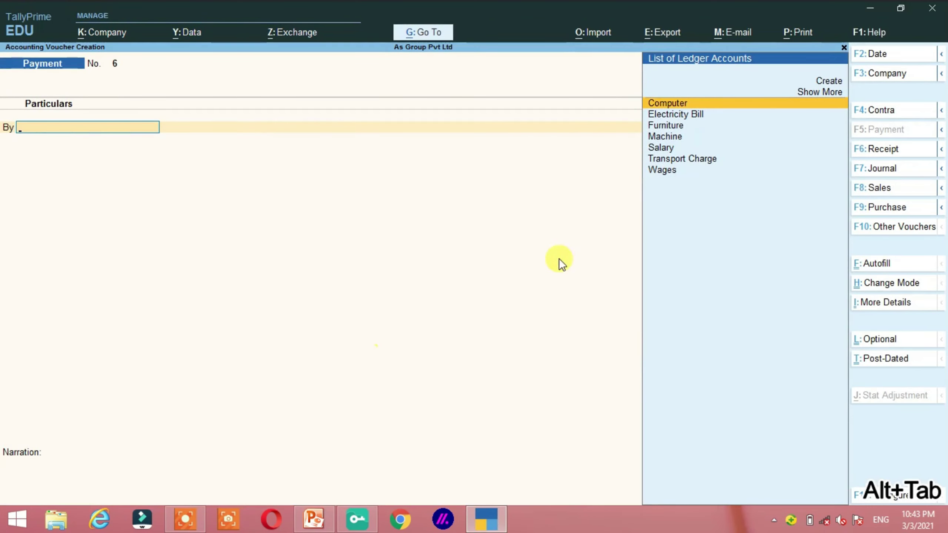
pyautogui.click(888, 109)
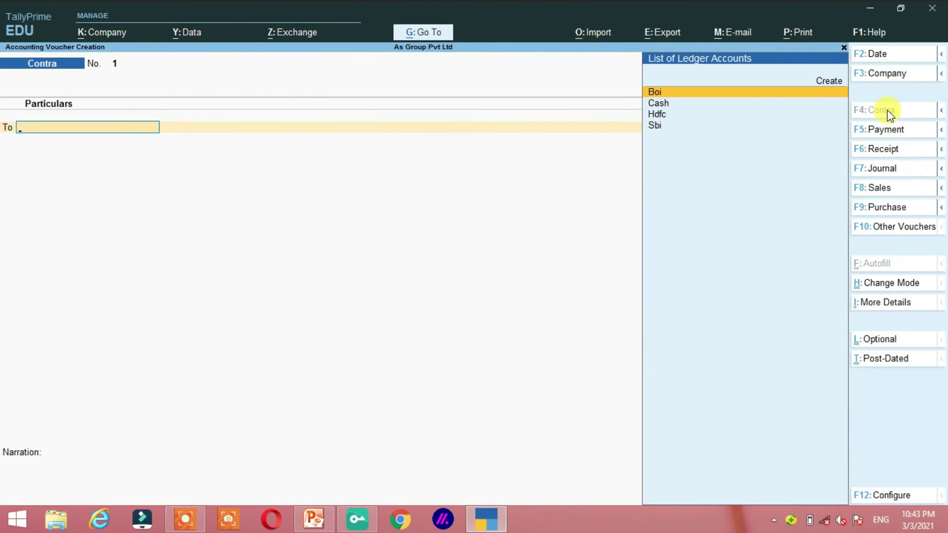
# Step: Credit the Cash ledger with 20000 on the first line of the contra voucher
pyautogui.press('Down')
pyautogui.press('Down')
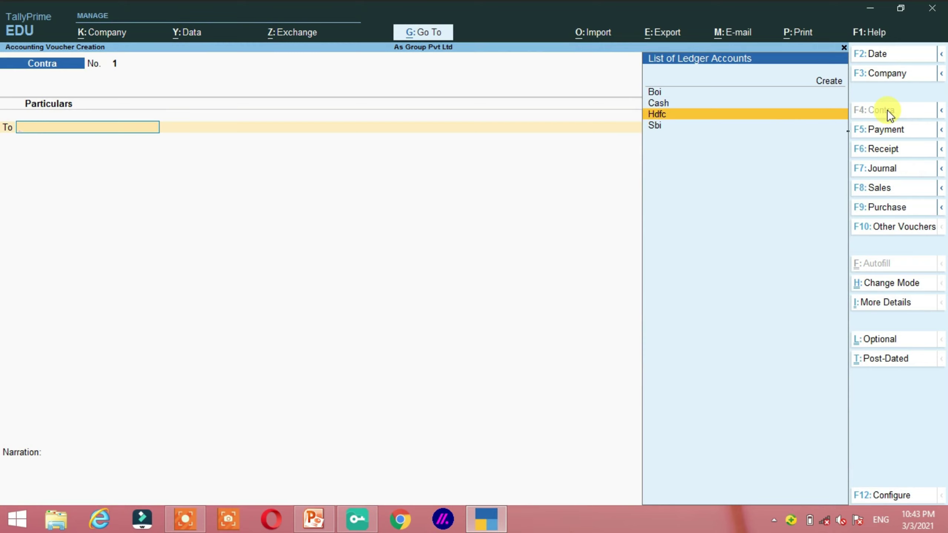
pyautogui.press('Return')
pyautogui.press('BackSpace')
pyautogui.press('Up')
pyautogui.press('Return')
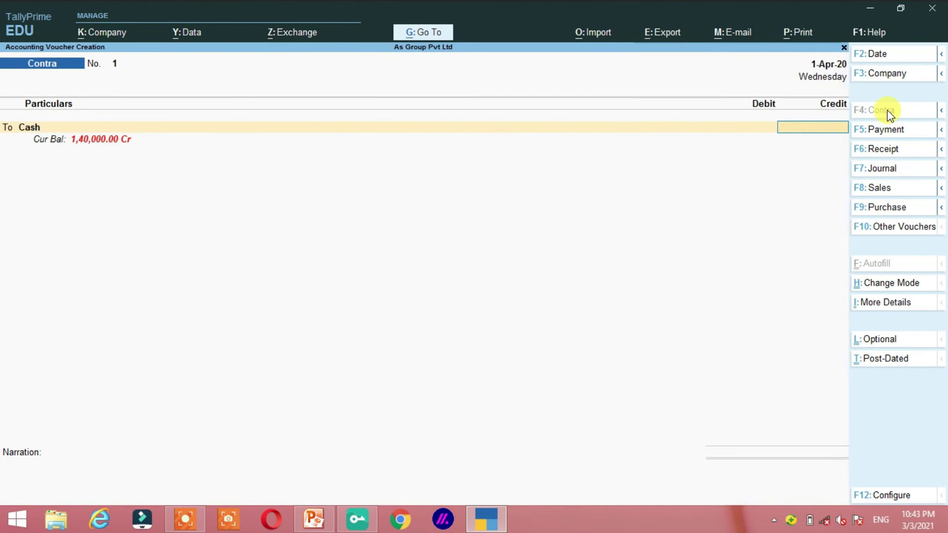
pyautogui.write('20000')
pyautogui.press('BackSpace')
pyautogui.write('0')
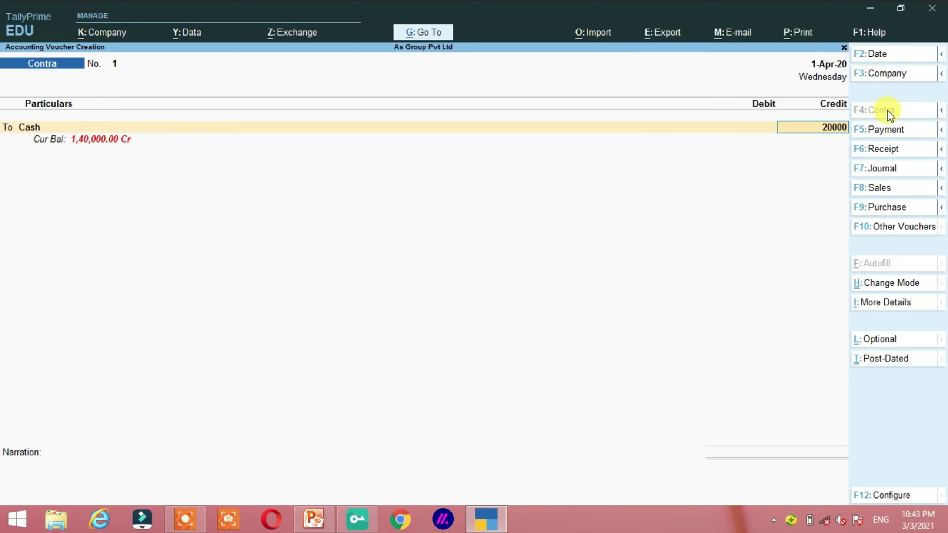
pyautogui.press('Return')
# Step: Debit the Hdfc ledger with 20,000 and keep Cash as the transaction type in its bank allocation
pyautogui.press('Return')
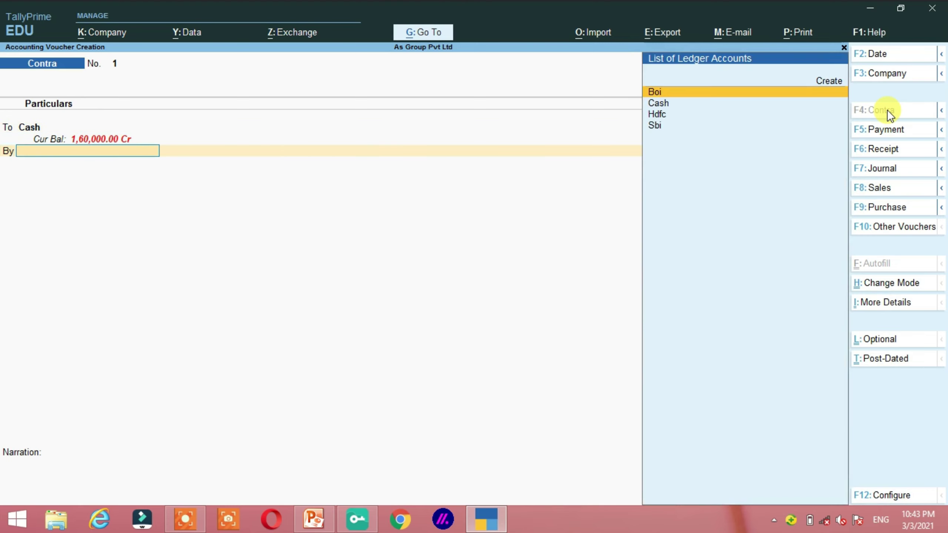
pyautogui.write('H')
pyautogui.press('Return')
pyautogui.press('Return')
pyautogui.press('Return')
# Step: Leave the Hdfc cash denominations and the narration blank and save the contra voucher
pyautogui.press('Return')
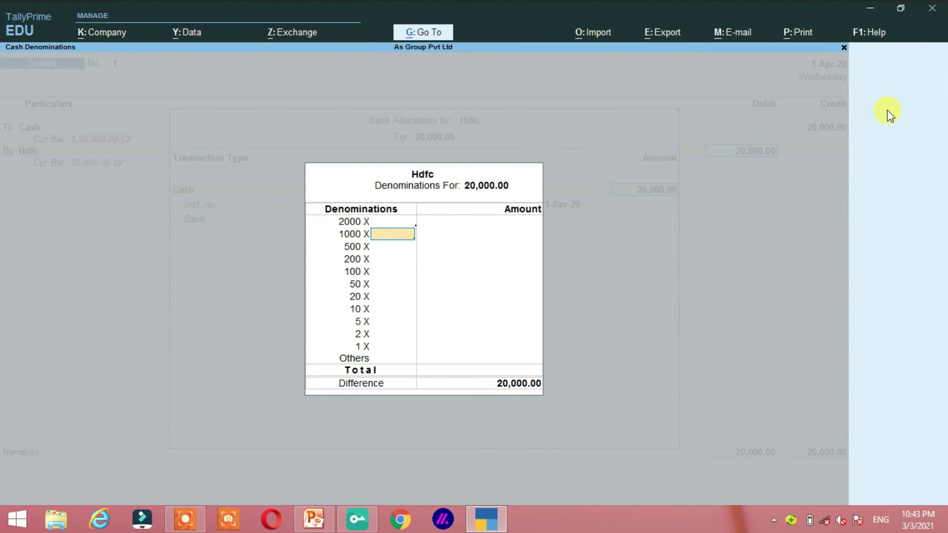
pyautogui.press('Return')
pyautogui.press('Return')
pyautogui.press('Return')
pyautogui.press('Return')
pyautogui.press('Return')
pyautogui.press('Return')
pyautogui.press('Return')
pyautogui.press('Return')
pyautogui.press('Return')
pyautogui.press('Return')
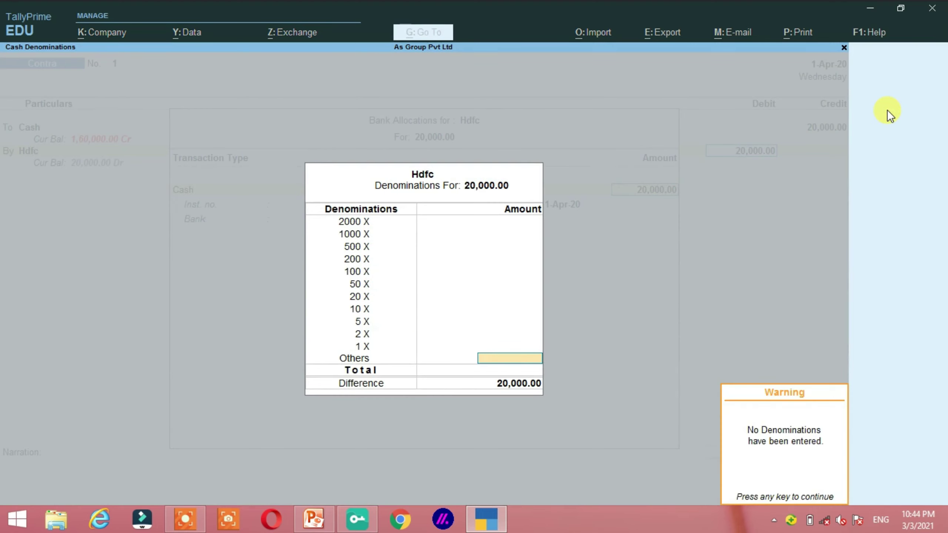
pyautogui.press('Return')
pyautogui.press('Return')
pyautogui.press('Return')
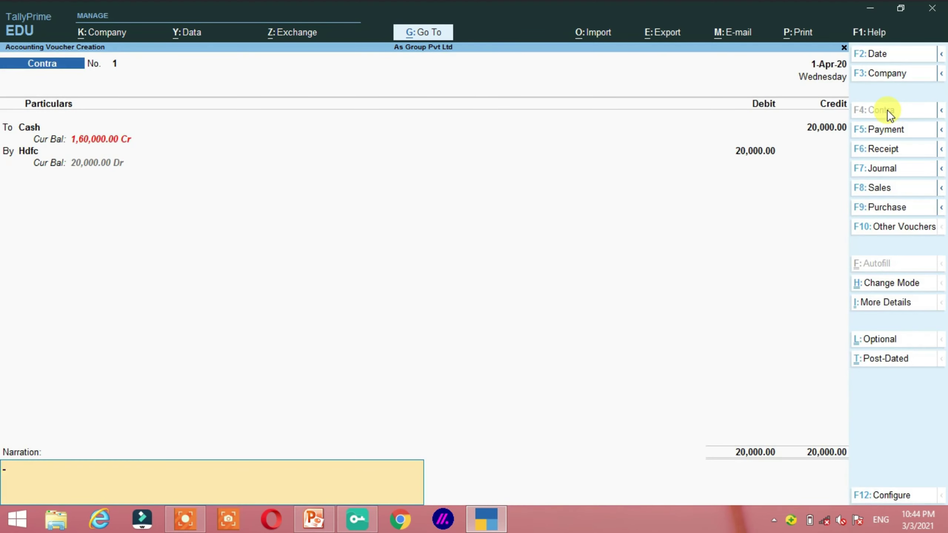
pyautogui.press('Return')
pyautogui.press('Return')
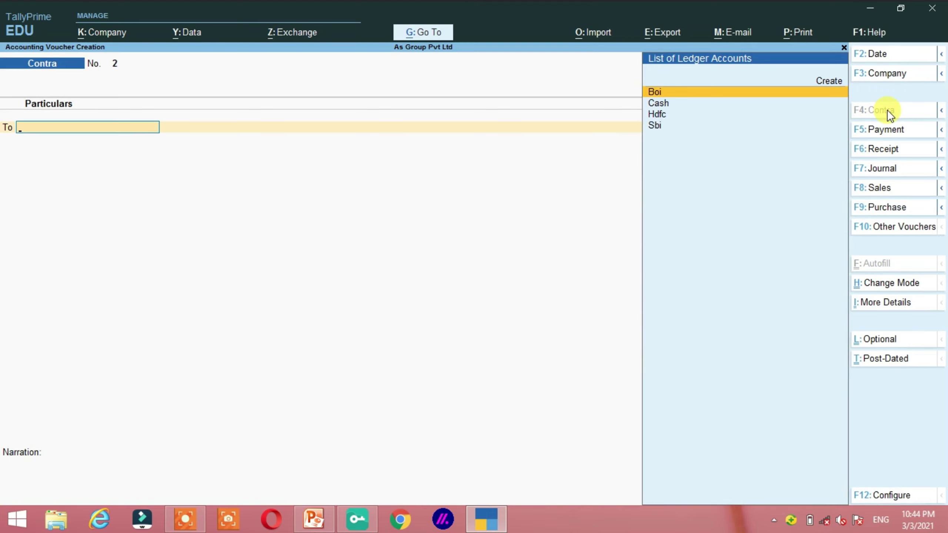
# Step: Check the eighth transaction in PowerPoint and, back in TallyPrime, credit Sbi with 50000, keeping the default Cheque bank allocation
pyautogui.hotkey('alt', 'Tab')
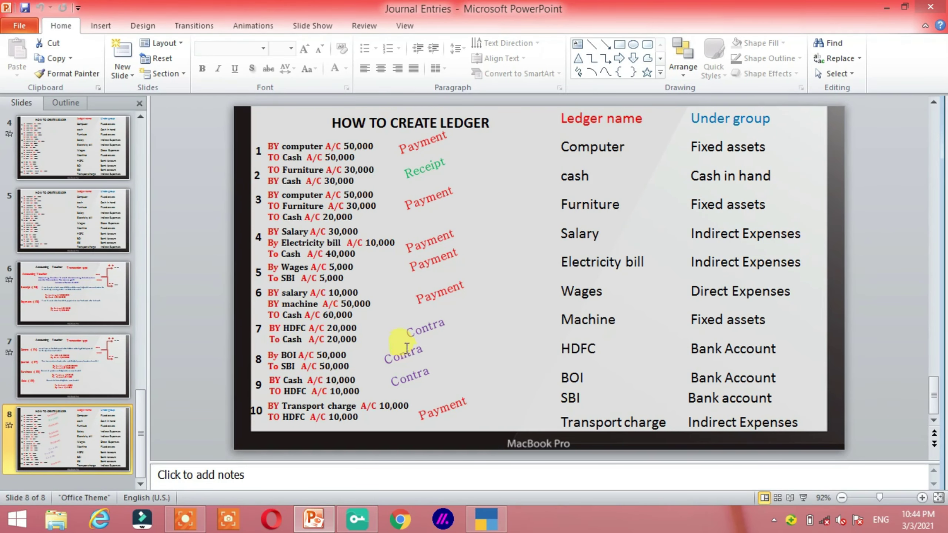
pyautogui.hotkey('alt', 'Tab')
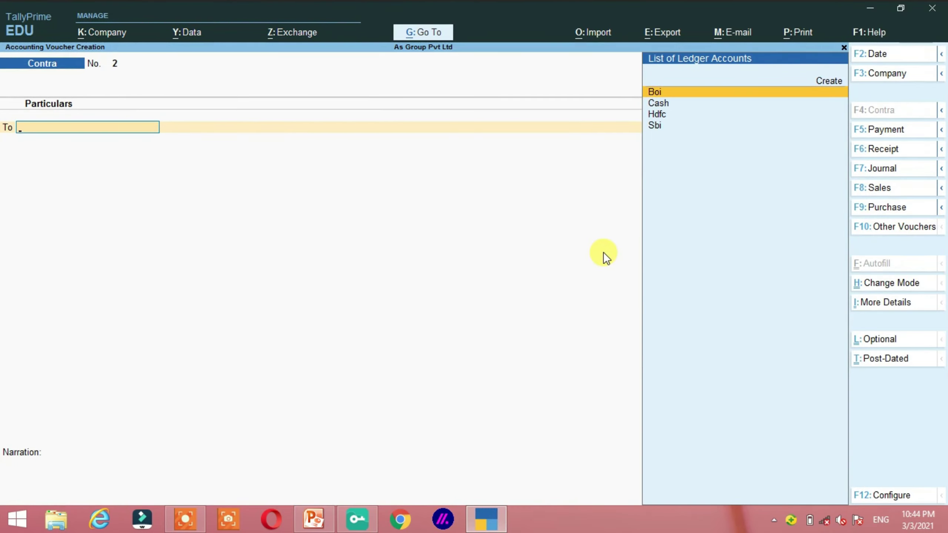
pyautogui.write('Sbi')
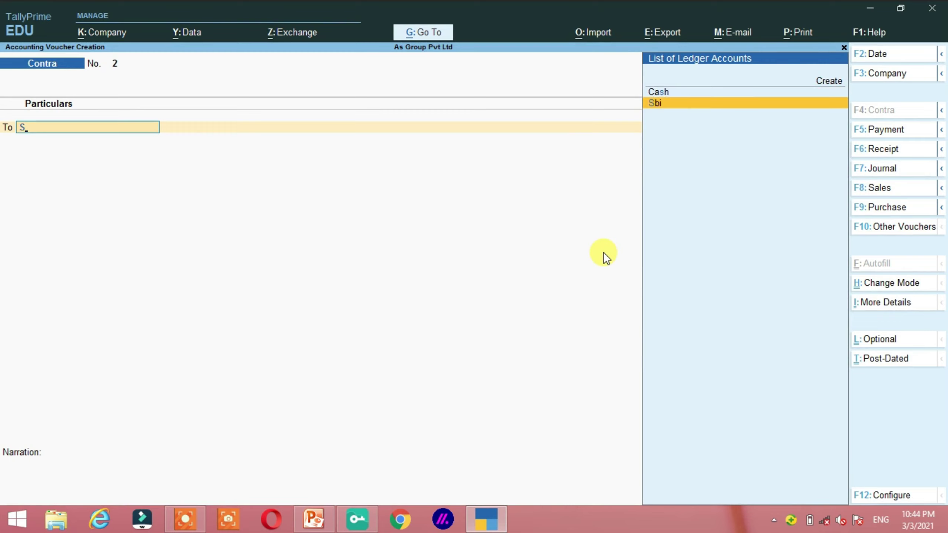
pyautogui.press('Return')
pyautogui.write('50000')
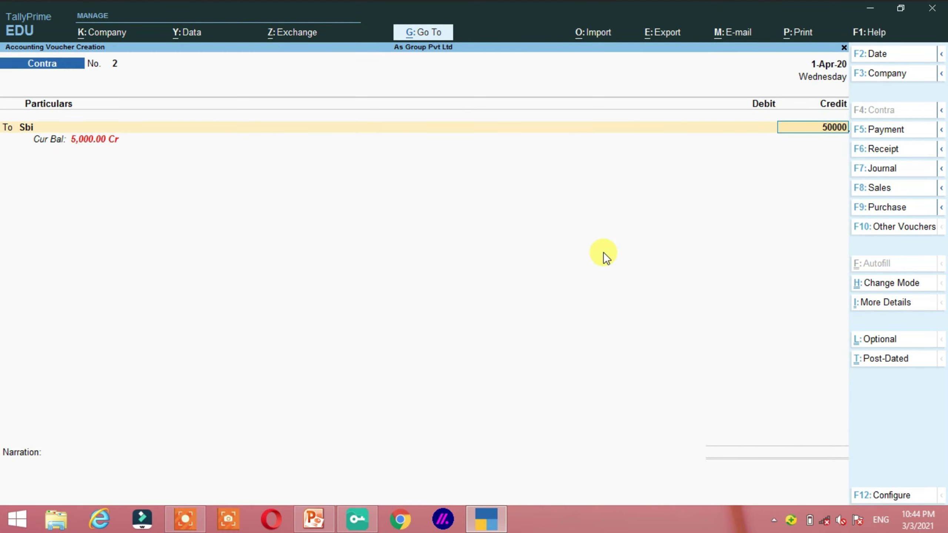
pyautogui.press('Return')
pyautogui.press('Return')
pyautogui.press('Return')
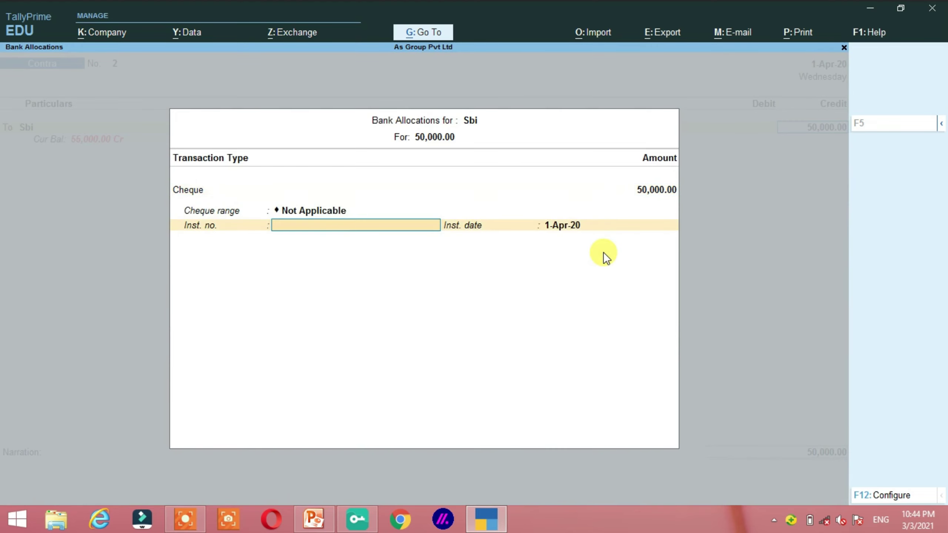
pyautogui.press('Return')
pyautogui.press('Return')
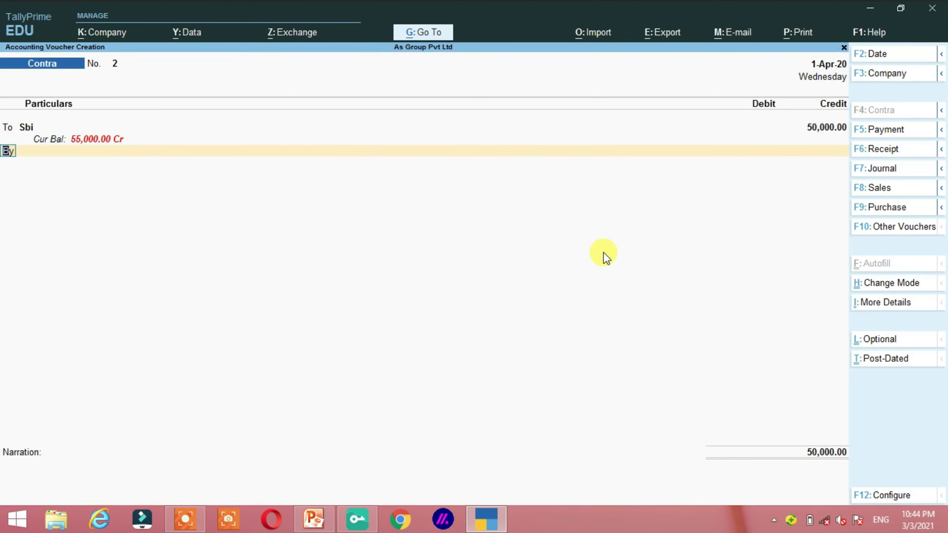
# Step: Debit the Boi ledger with 50,000, keep its default bank allocation and save the contra voucher without a narration
pyautogui.press('Return')
pyautogui.write('B')
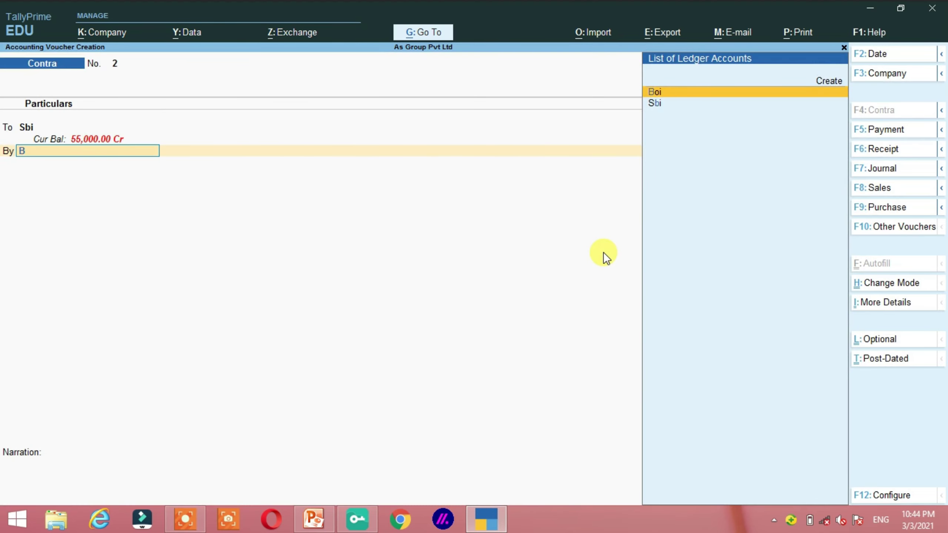
pyautogui.press('Return')
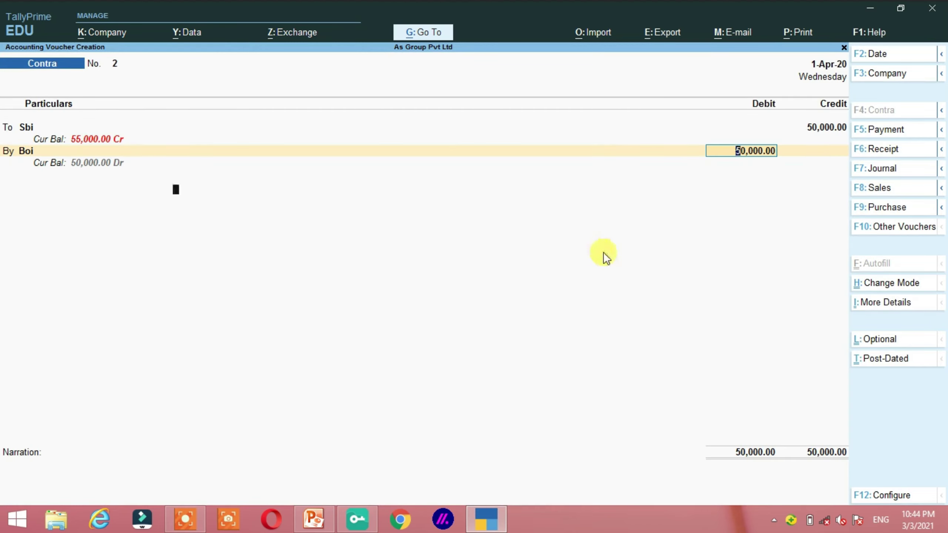
pyautogui.press('Return')
pyautogui.press('Return')
pyautogui.press('Return')
pyautogui.press('Return')
pyautogui.press('Return')
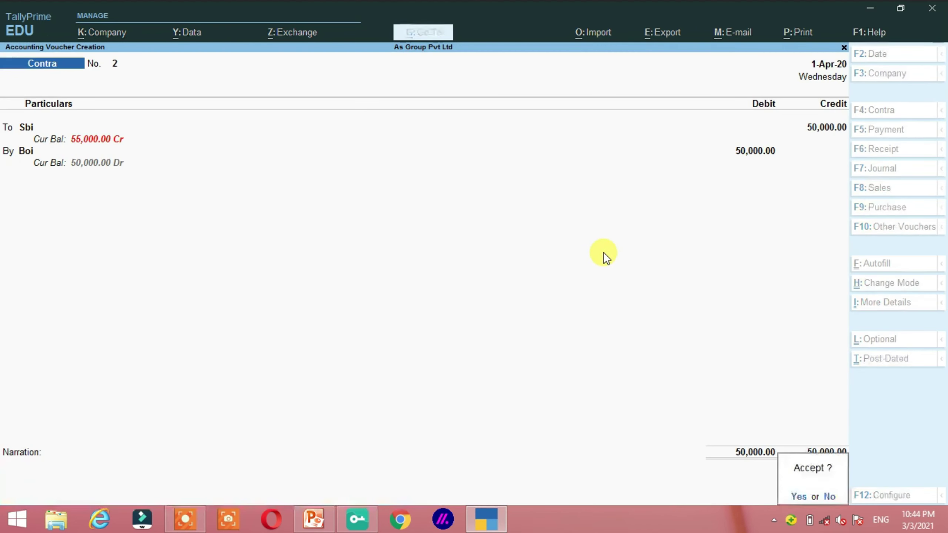
pyautogui.press('Return')
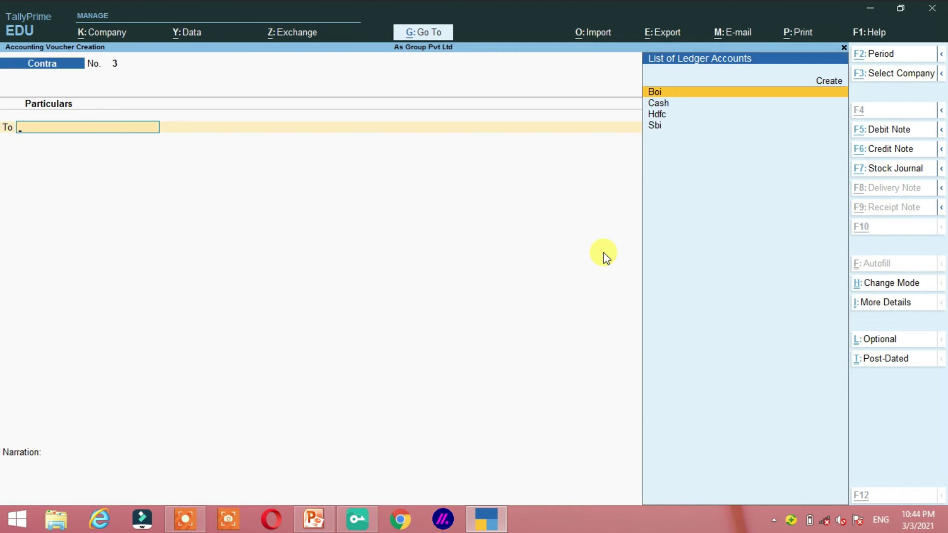
# Step: Check the ninth transaction in PowerPoint and, back in TallyPrime, credit Hdfc with 10000, keeping the default bank allocation
pyautogui.hotkey('alt', 'Tab')
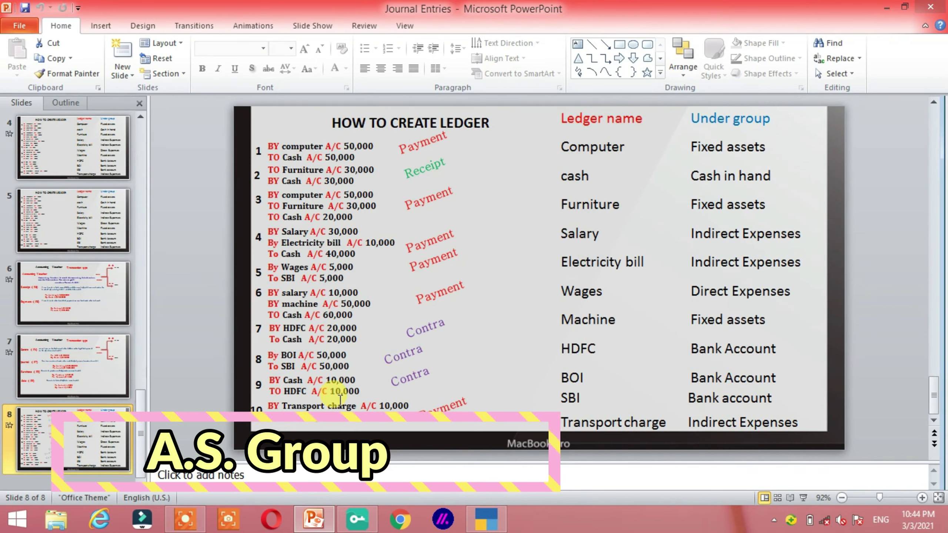
pyautogui.hotkey('alt', 'Tab')
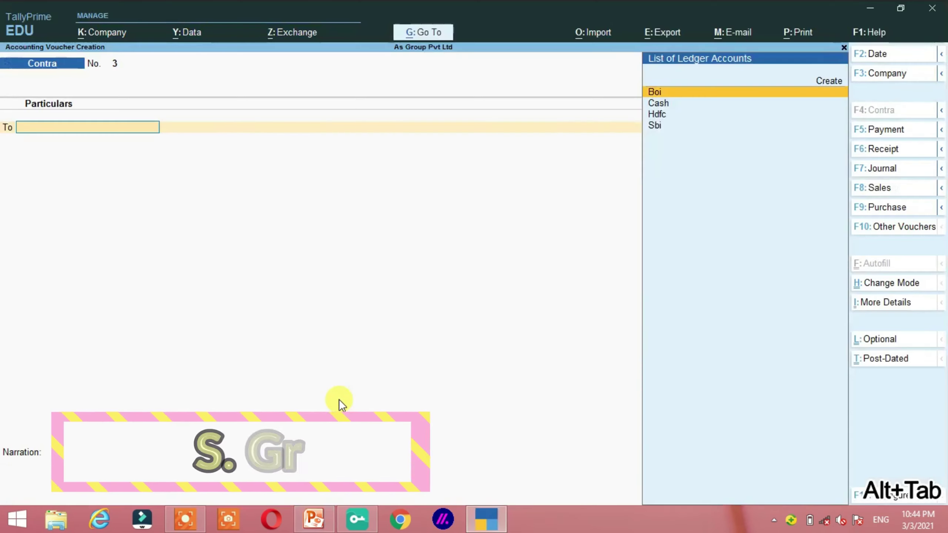
pyautogui.press('Down')
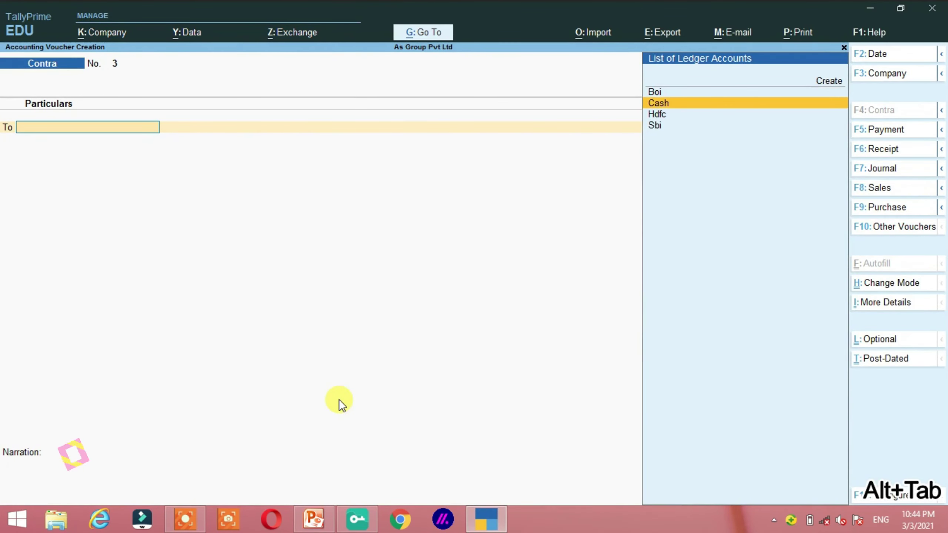
pyautogui.press('Down')
pyautogui.press('Return')
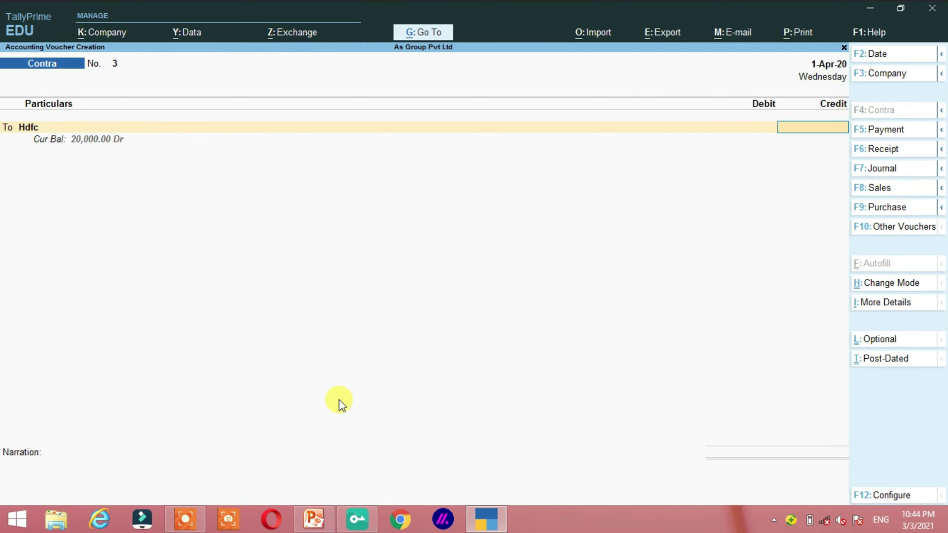
pyautogui.write('10000')
pyautogui.press('Return')
pyautogui.press('Return')
pyautogui.press('Return')
pyautogui.press('Return')
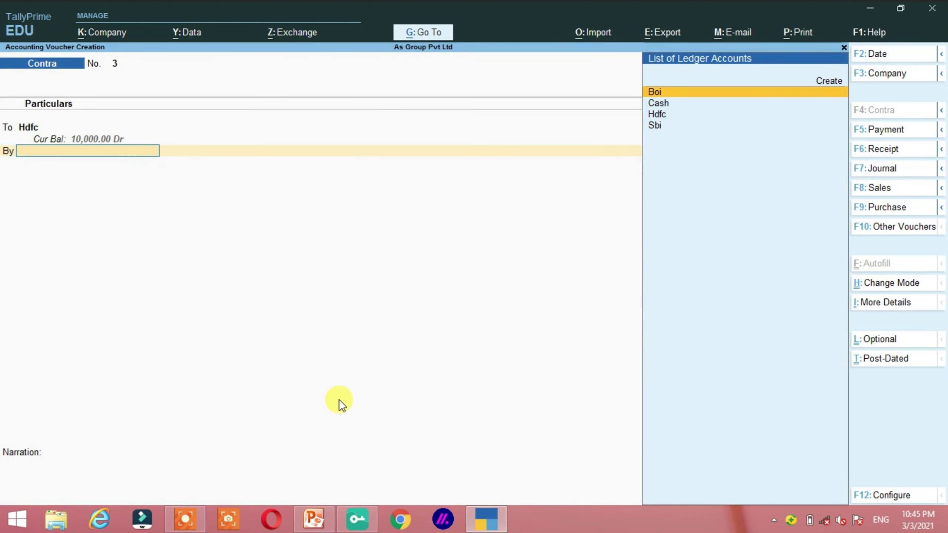
# Step: Debit the Cash ledger with 10,000, leave the narration empty and save the contra voucher
pyautogui.write('C')
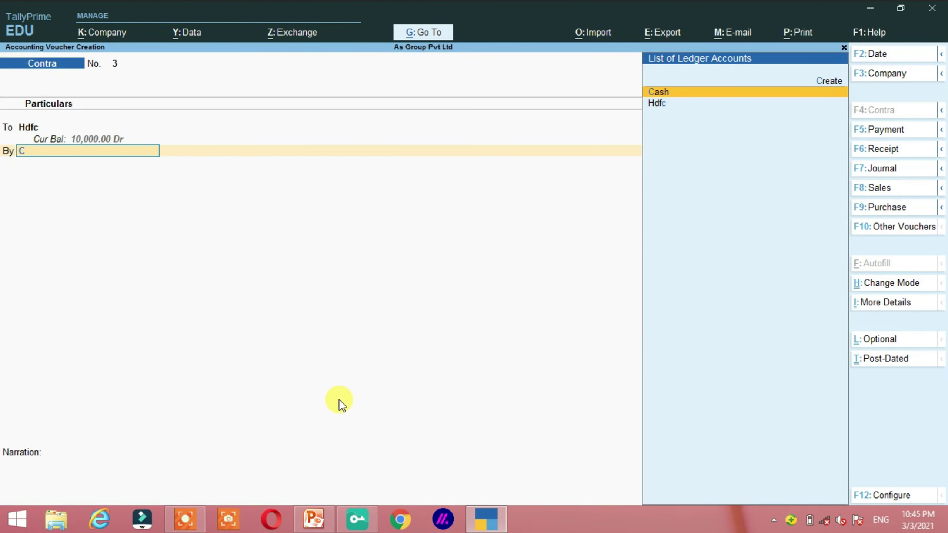
pyautogui.press('Return')
pyautogui.press('Return')
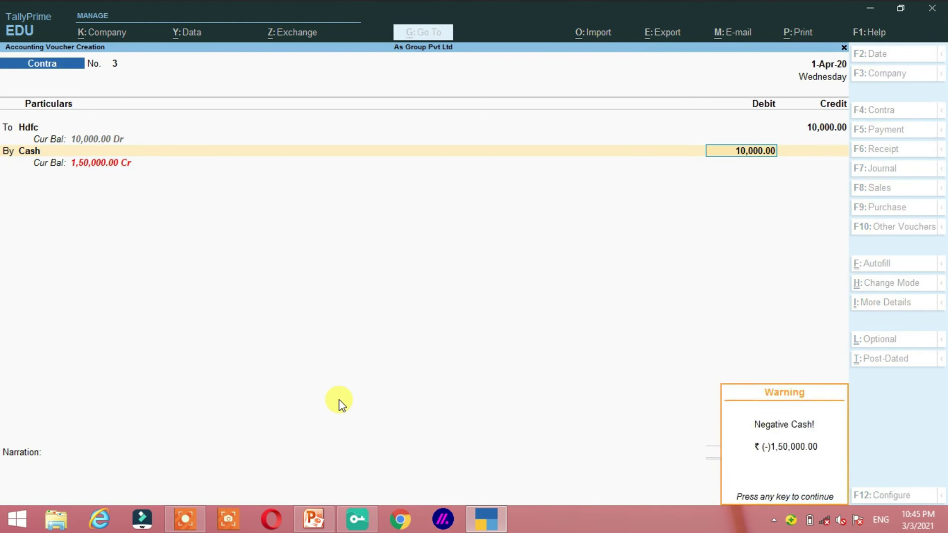
pyautogui.press('Return')
pyautogui.press('Return')
pyautogui.press('Return')
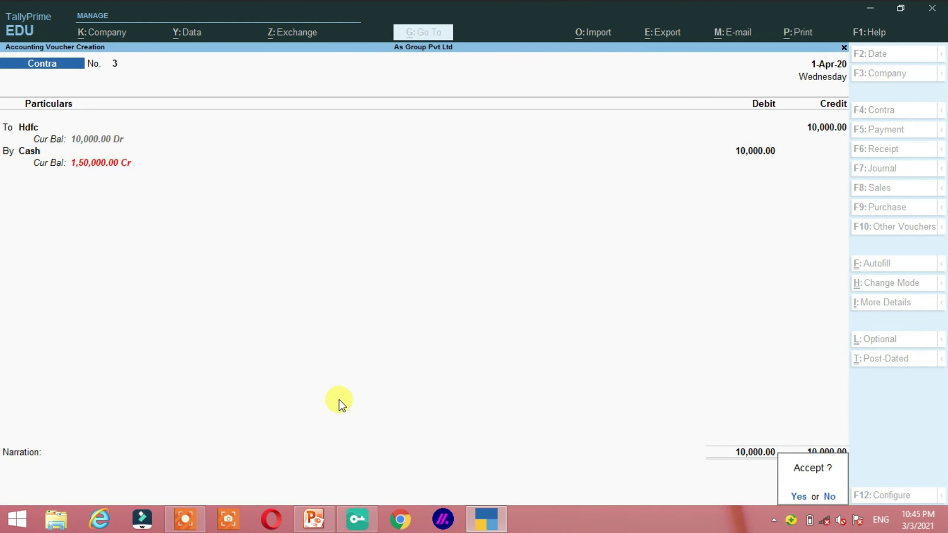
# Step: Check the tenth transaction in PowerPoint and, back in TallyPrime, change the voucher type to Payment
pyautogui.hotkey('alt', 'Tab')
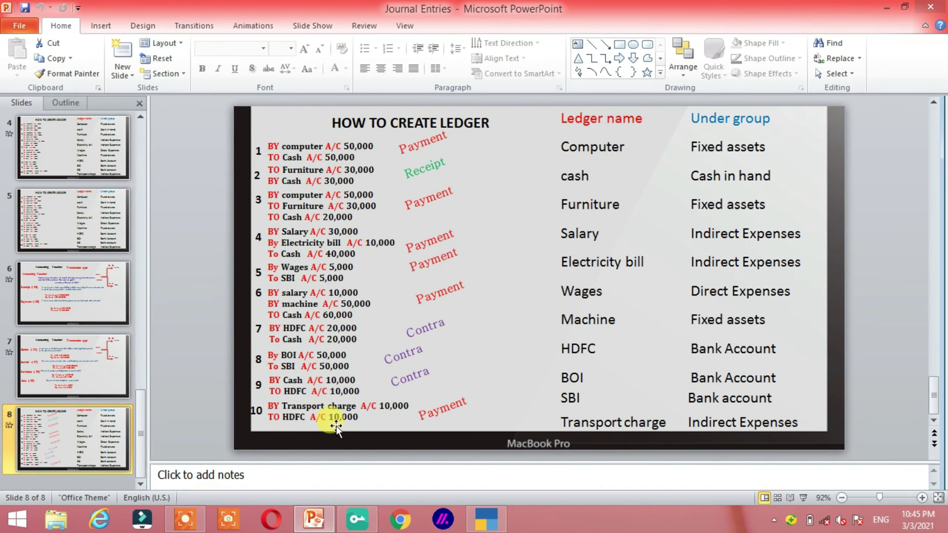
pyautogui.hotkey('alt', 'Tab')
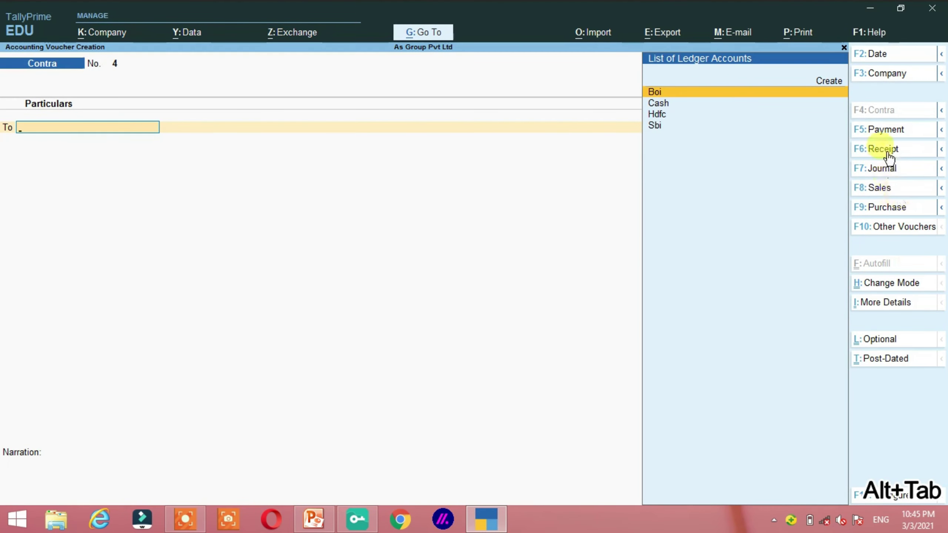
pyautogui.click(889, 137)
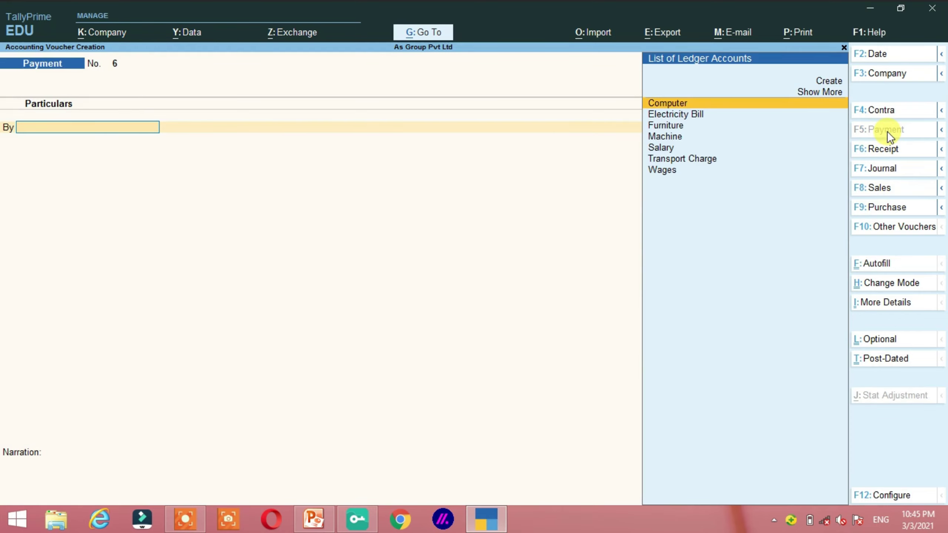
# Step: Debit the Transport Charge ledger with 10000 on the first line of the payment voucher
pyautogui.press('Down')
pyautogui.press('Down')
pyautogui.press('Down')
pyautogui.press('Down')
pyautogui.press('Down')
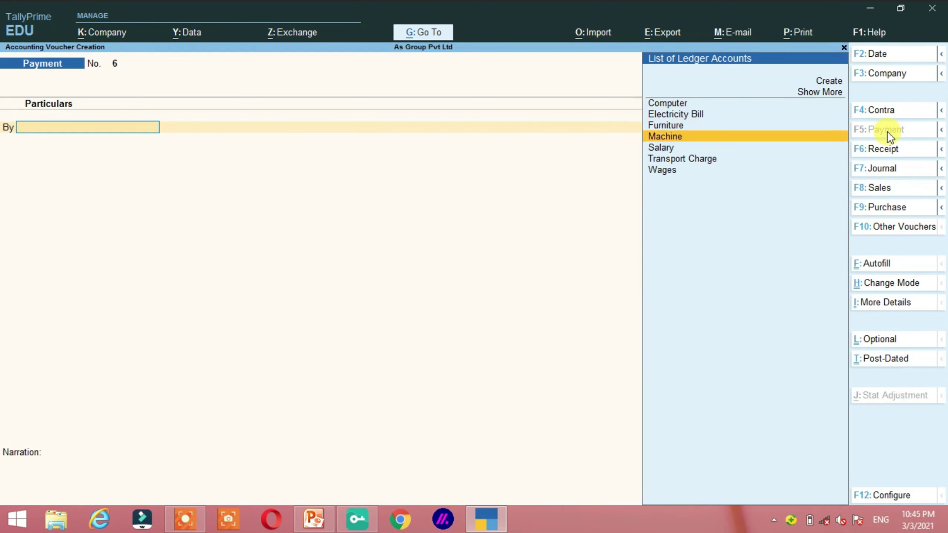
pyautogui.press('Return')
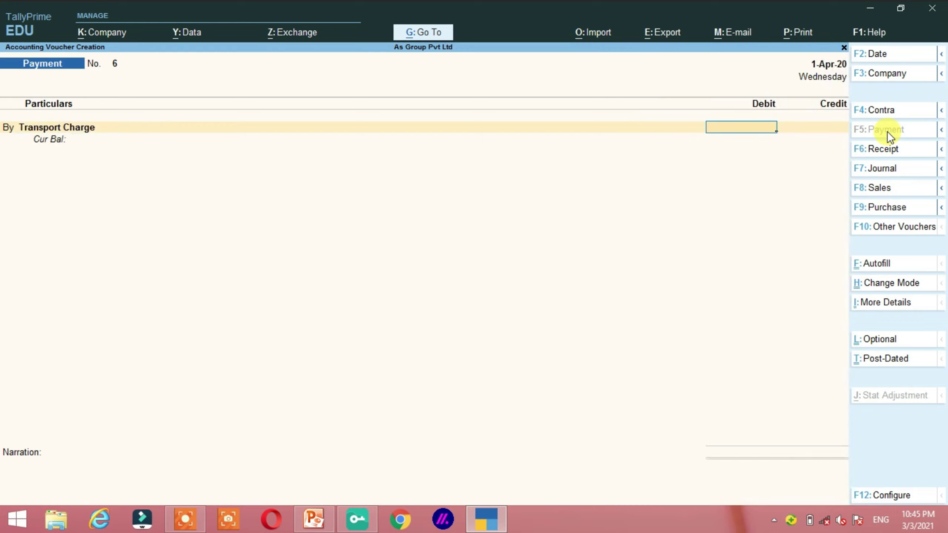
pyautogui.write('10000')
pyautogui.press('Return')
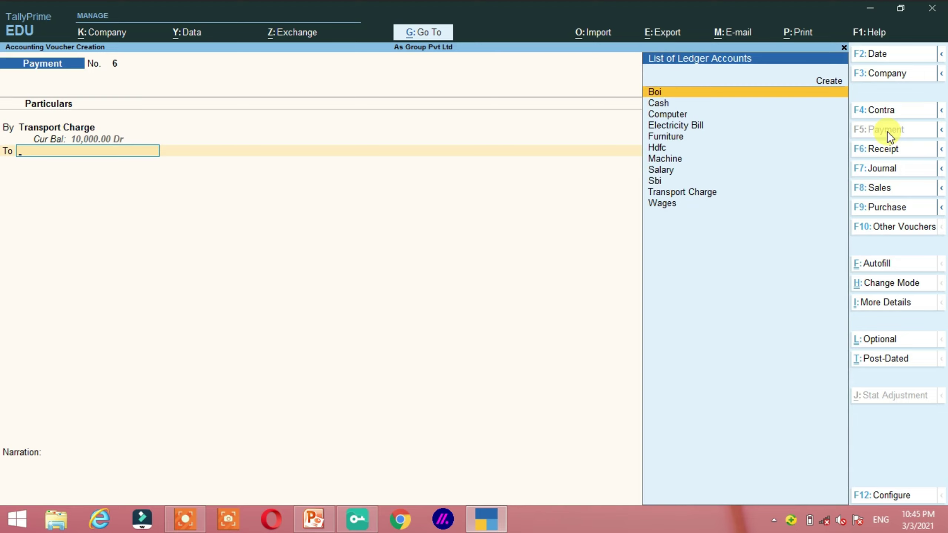
# Step: Credit Hdfc with 10,000 after rechecking the PowerPoint slide, keep the Cheque allocation and save the payment voucher in TallyPrime
pyautogui.write('H')
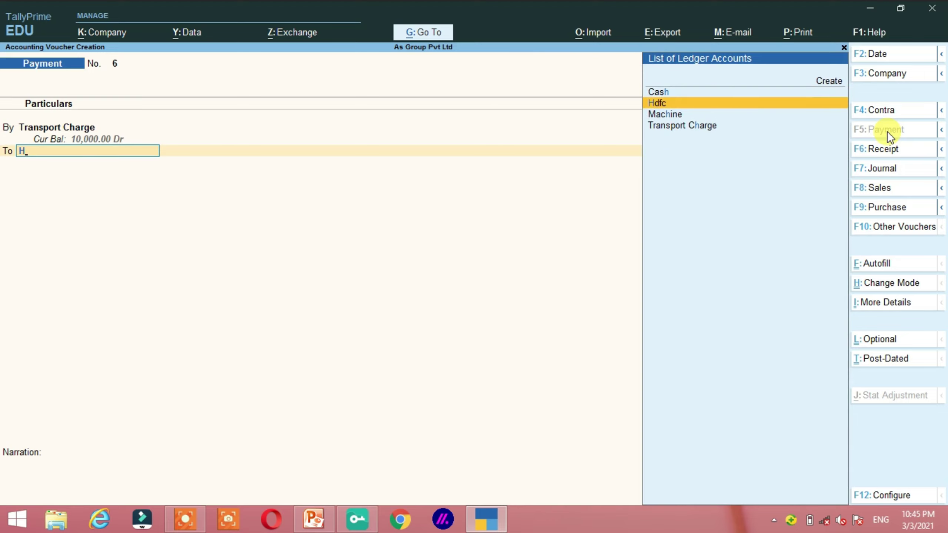
pyautogui.press('Return')
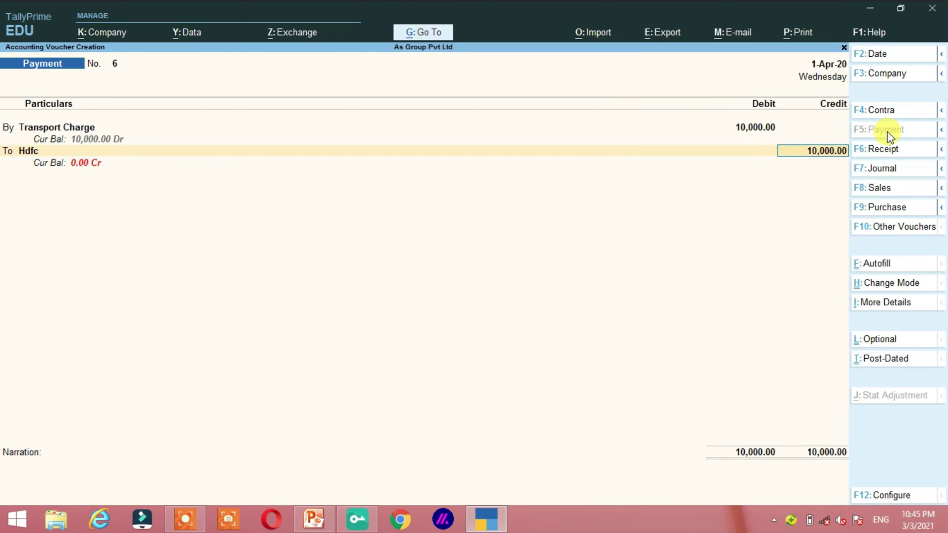
pyautogui.hotkey('alt', 'Tab')
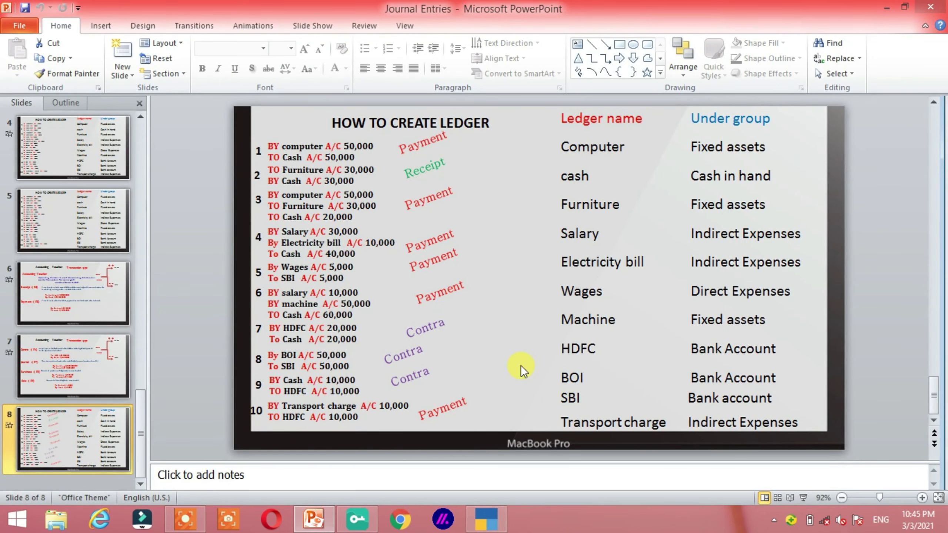
pyautogui.hotkey('alt', 'Tab')
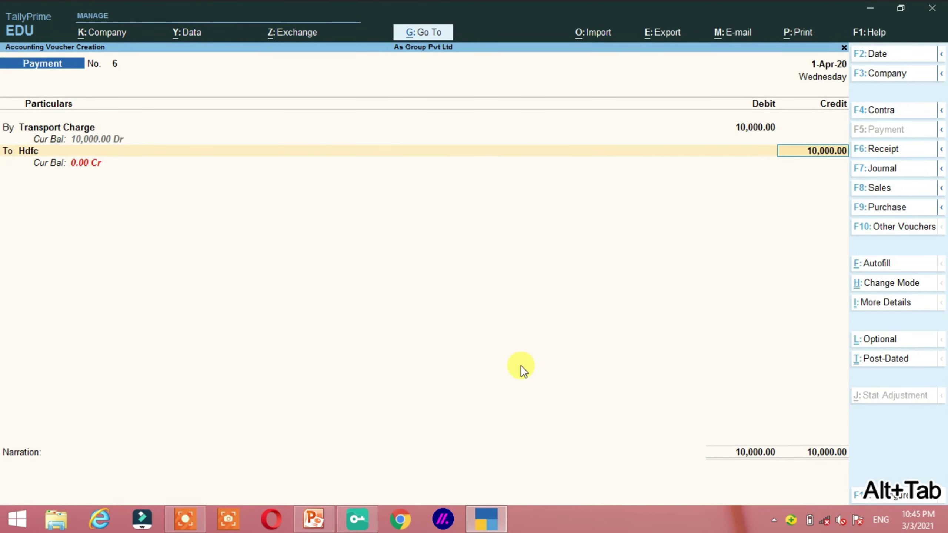
pyautogui.press('Return')
pyautogui.press('Return')
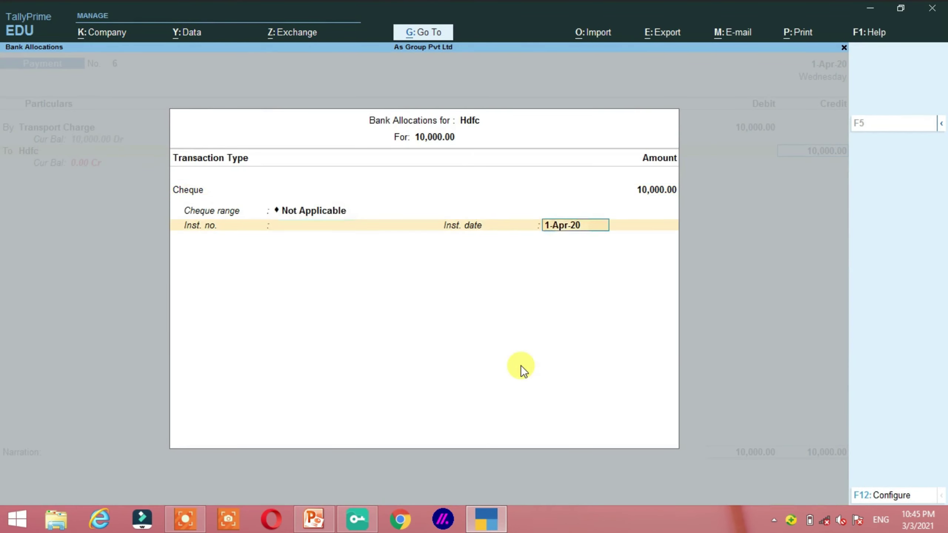
pyautogui.press('Return')
pyautogui.press('Return')
pyautogui.press('Return')
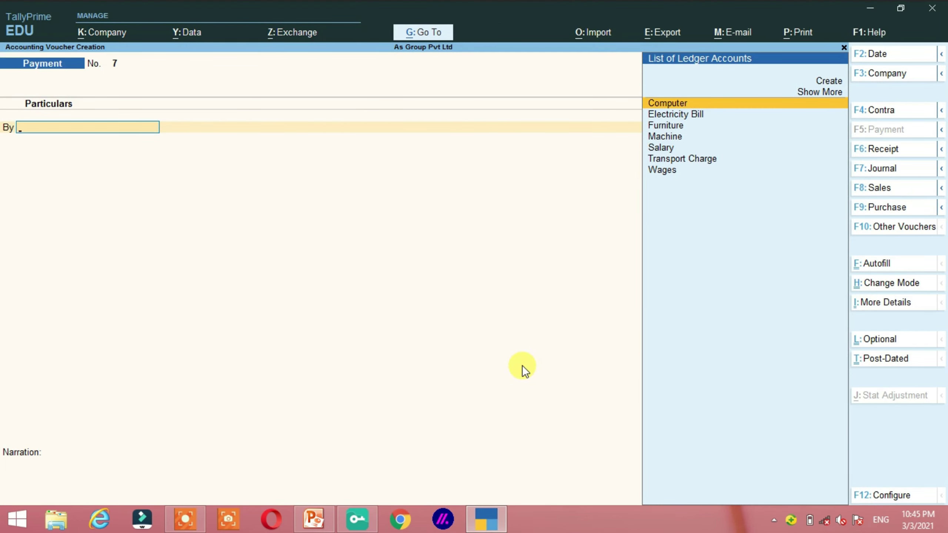
# Step: Leave voucher entry and review the recorded vouchers in the Day Book, then return to the Gateway of Tally
pyautogui.press('Escape')
pyautogui.press('Return')
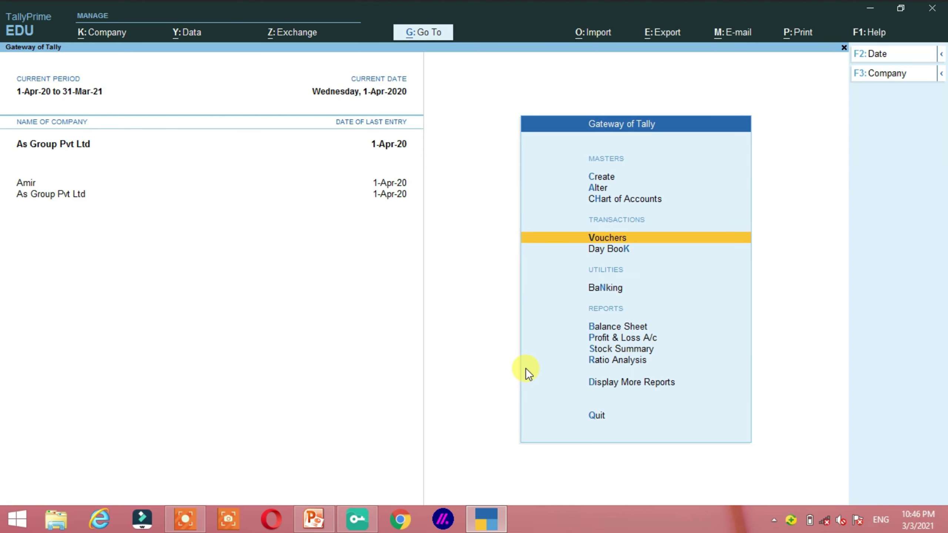
pyautogui.press('Down')
pyautogui.press('Return')
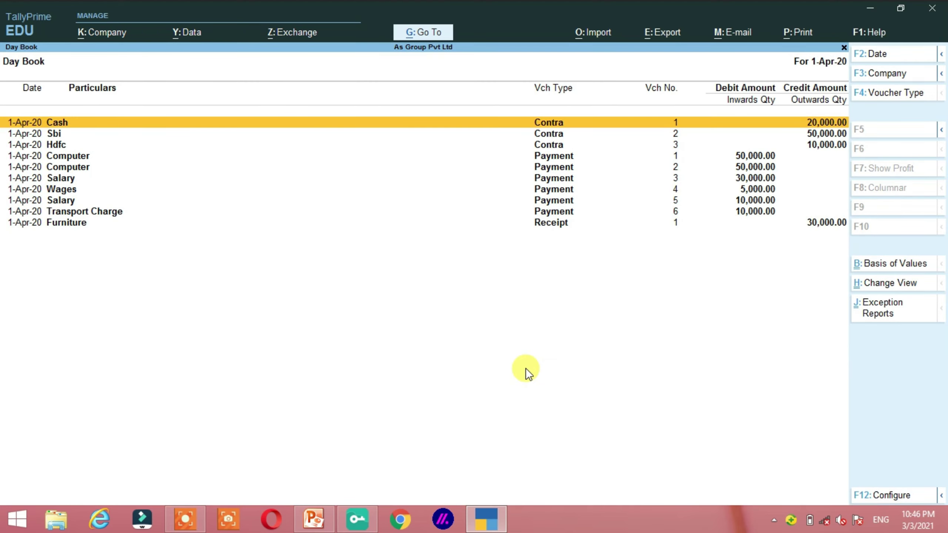
pyautogui.press('Escape')
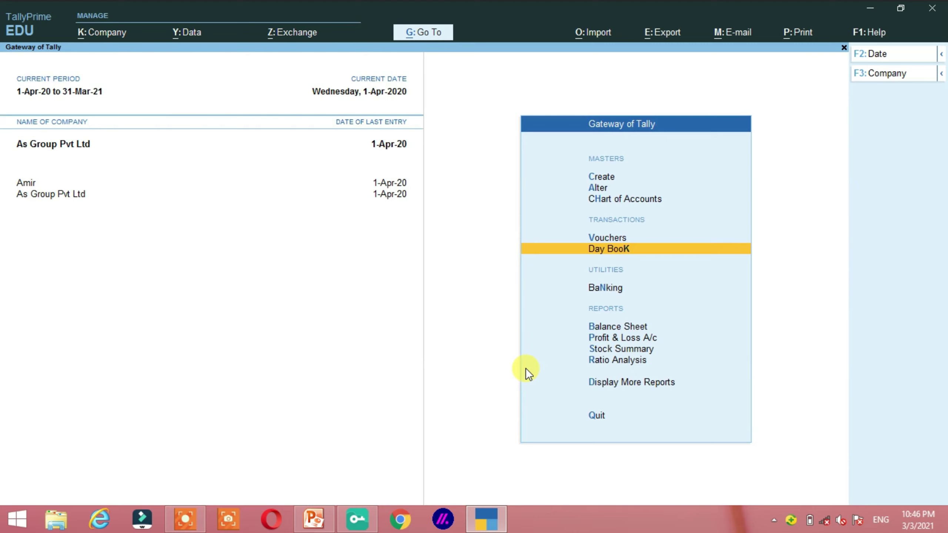
# Step: View the company's Balance Sheet and return to the Gateway of Tally
pyautogui.press('Down')
pyautogui.press('Down')
pyautogui.press('Down')
pyautogui.press('Up')
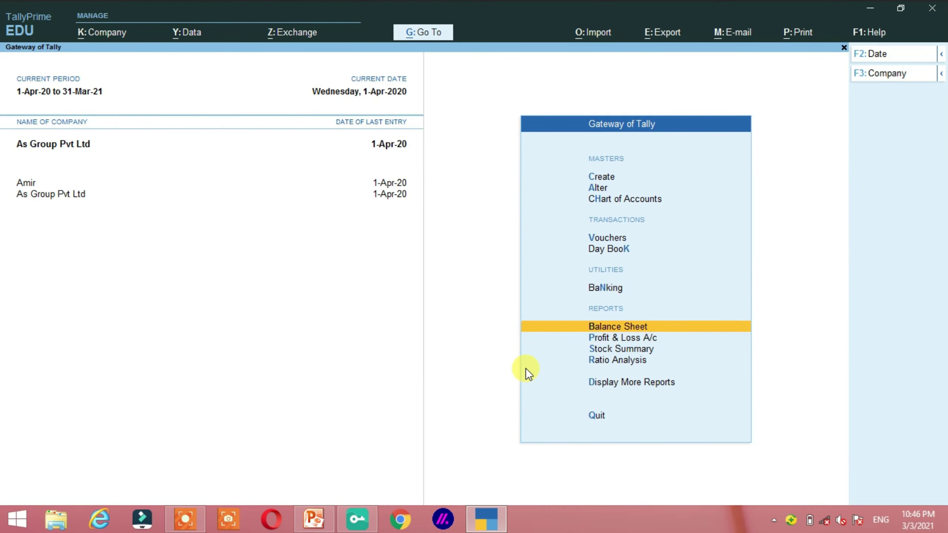
pyautogui.press('Return')
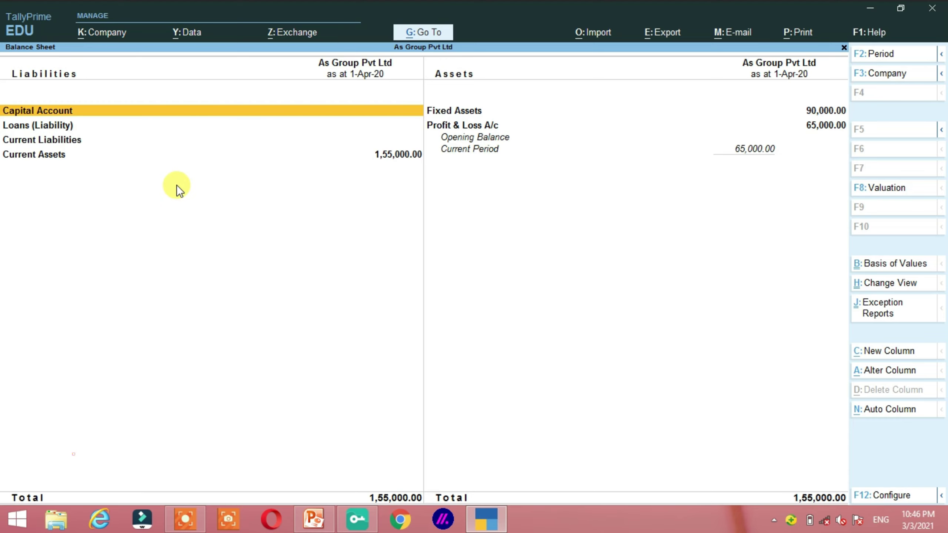
pyautogui.press('Escape')
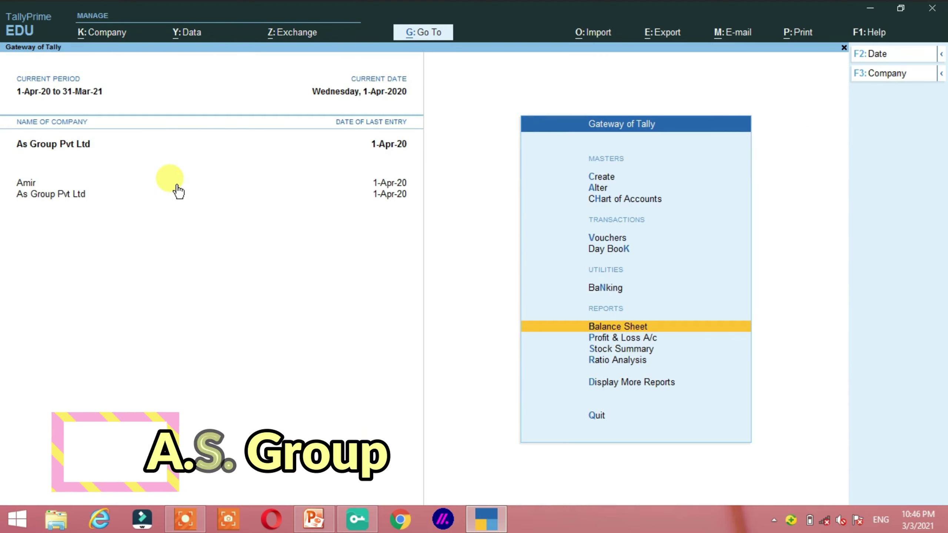